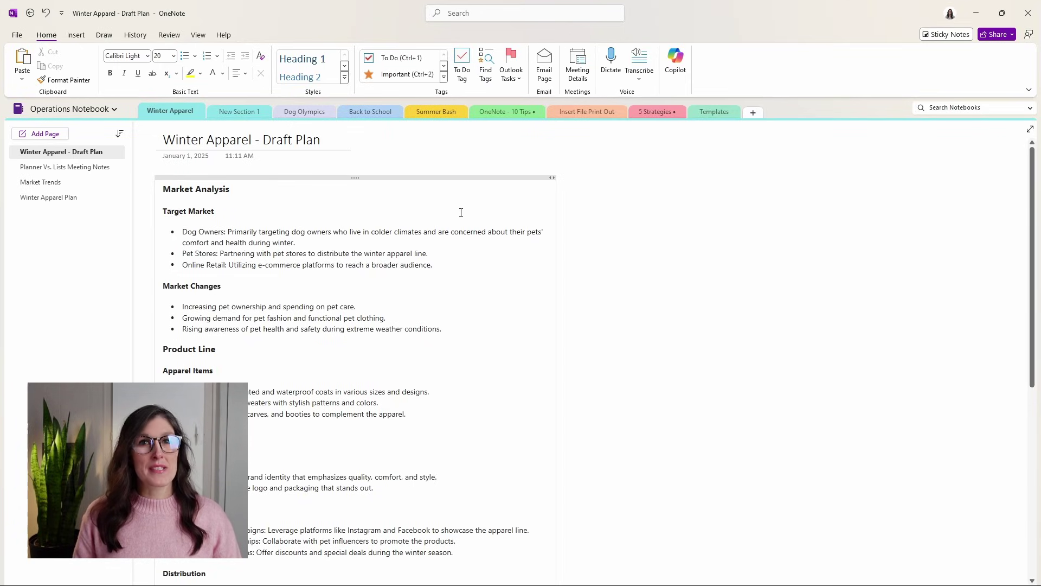
# Step: Have Copilot summarize the Winter Apparel - Draft Plan page and keep the summary at the top
pyautogui.click(655, 227)
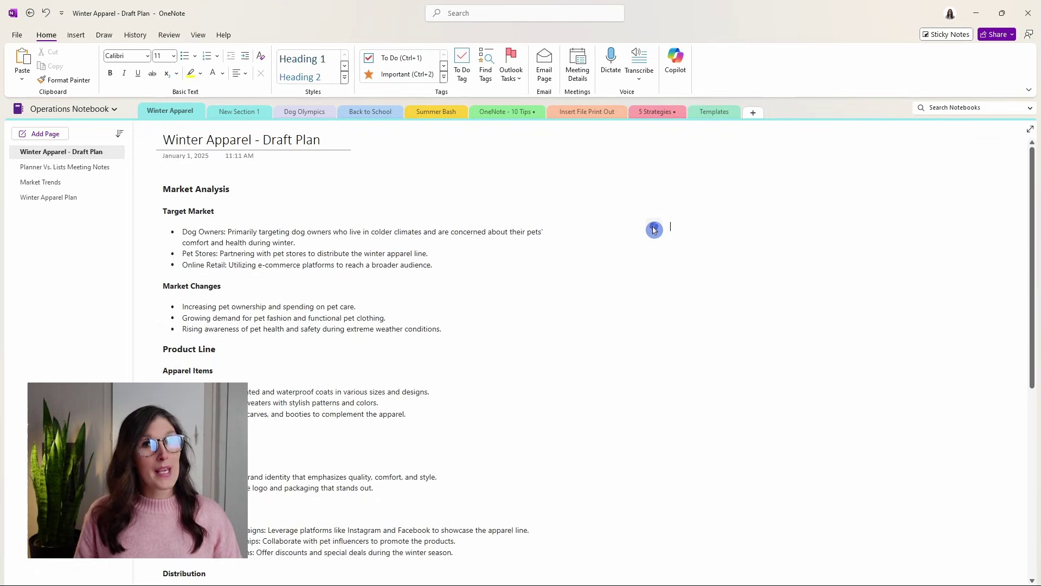
pyautogui.click(655, 229)
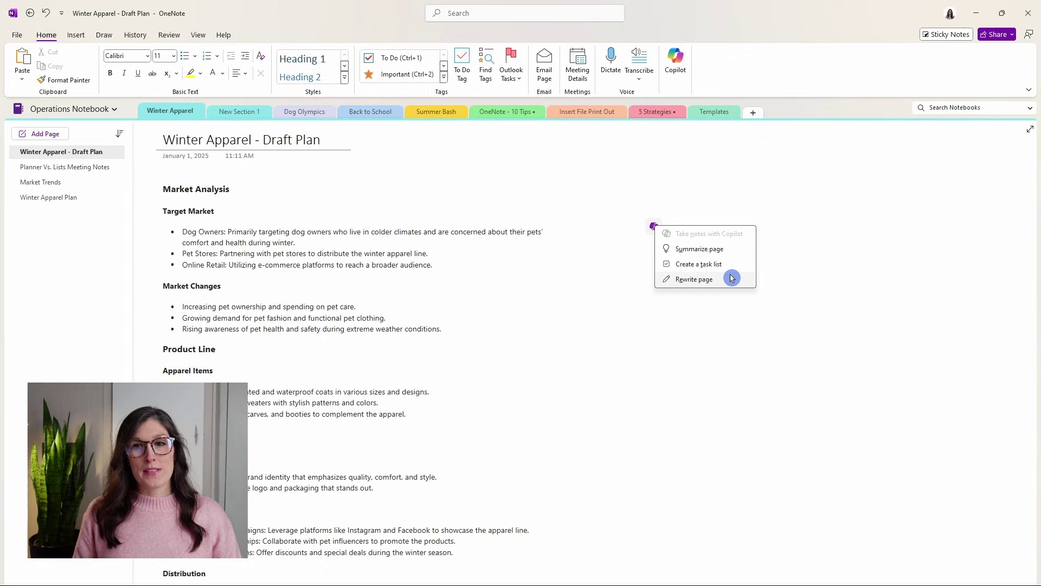
pyautogui.click(776, 224)
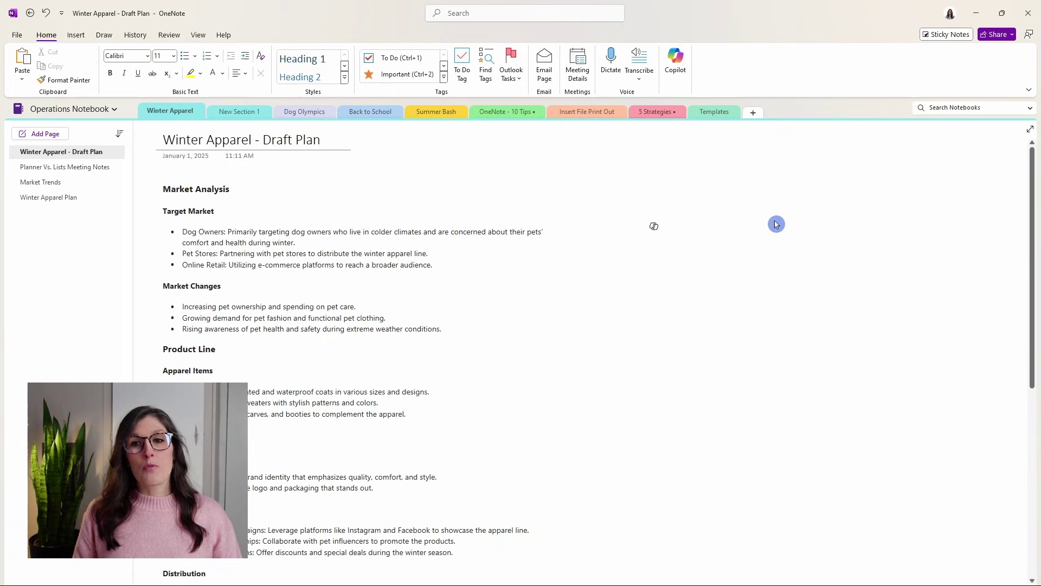
pyautogui.rightClick(776, 222)
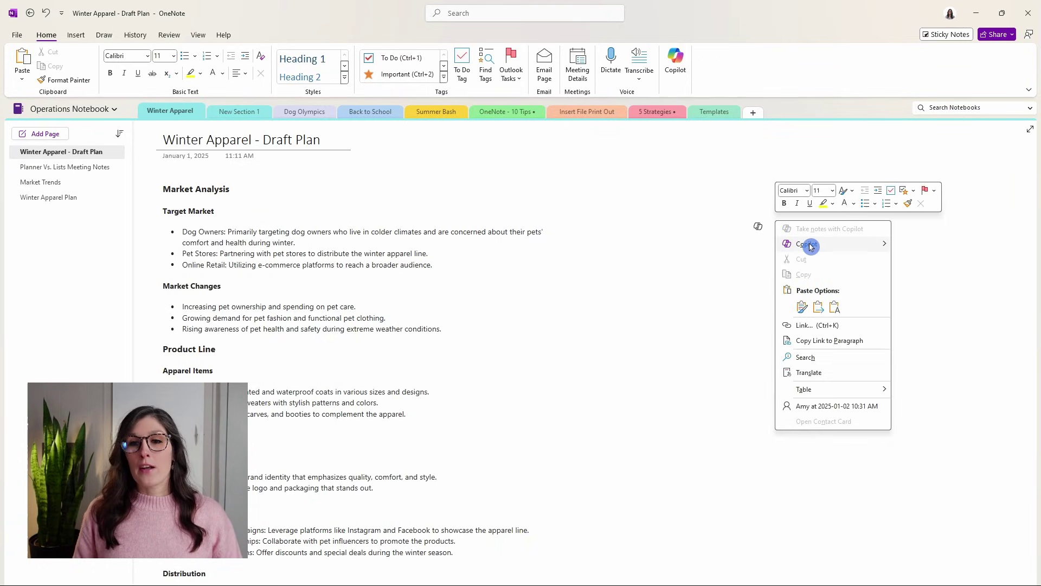
pyautogui.moveTo(810, 245)
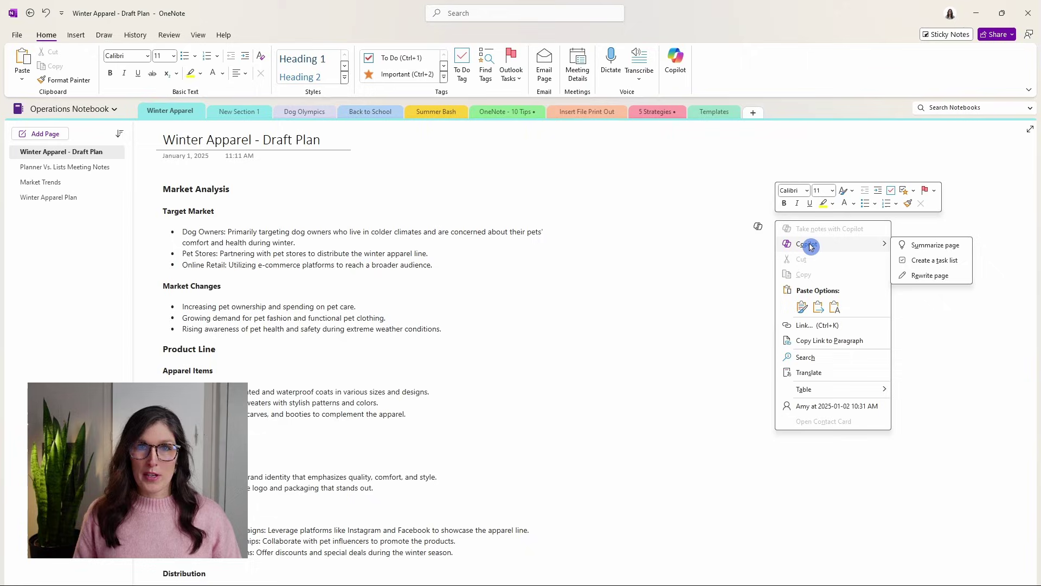
pyautogui.click(910, 249)
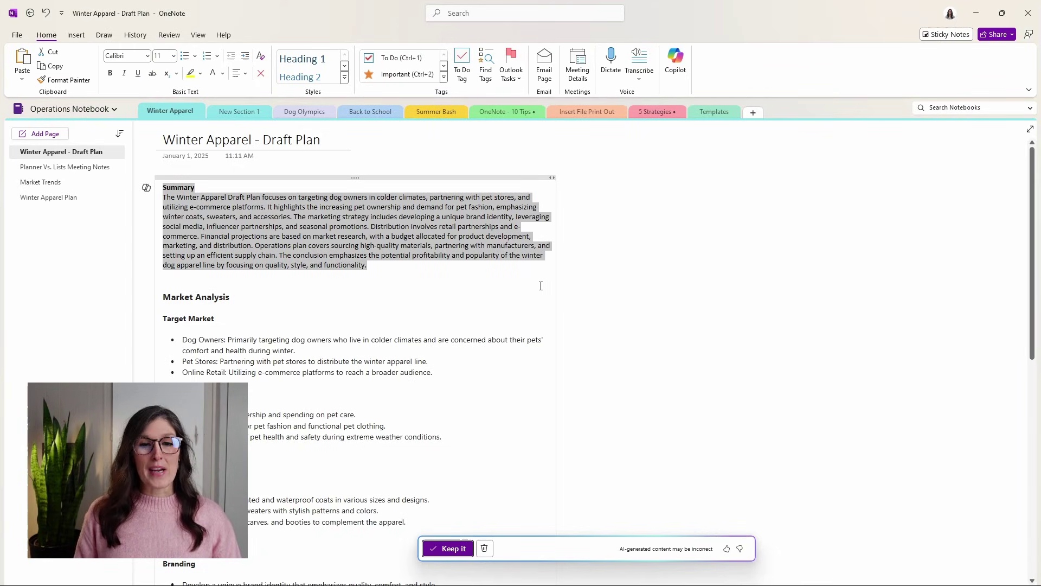
pyautogui.click(456, 553)
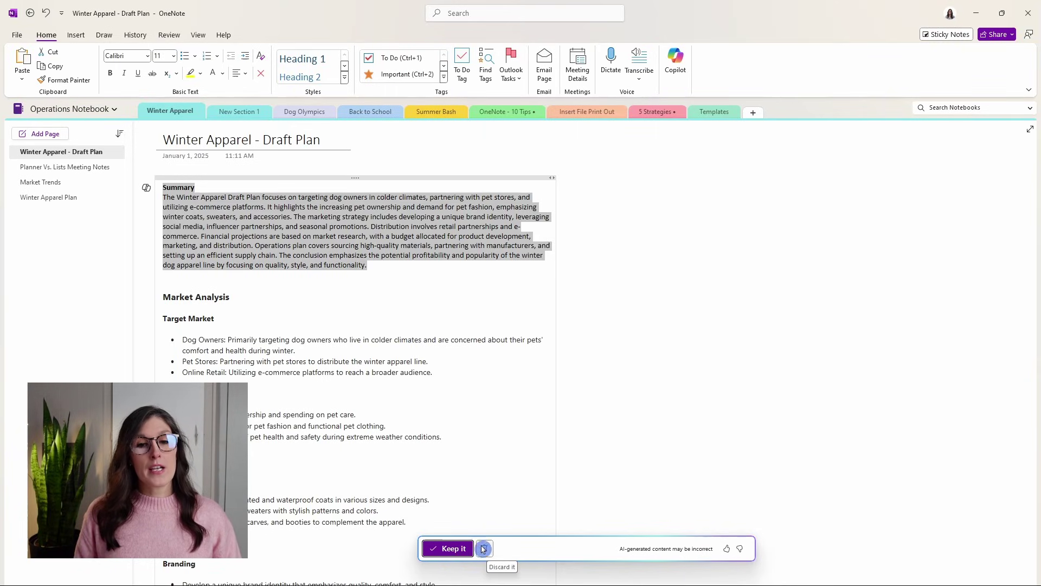
pyautogui.click(450, 553)
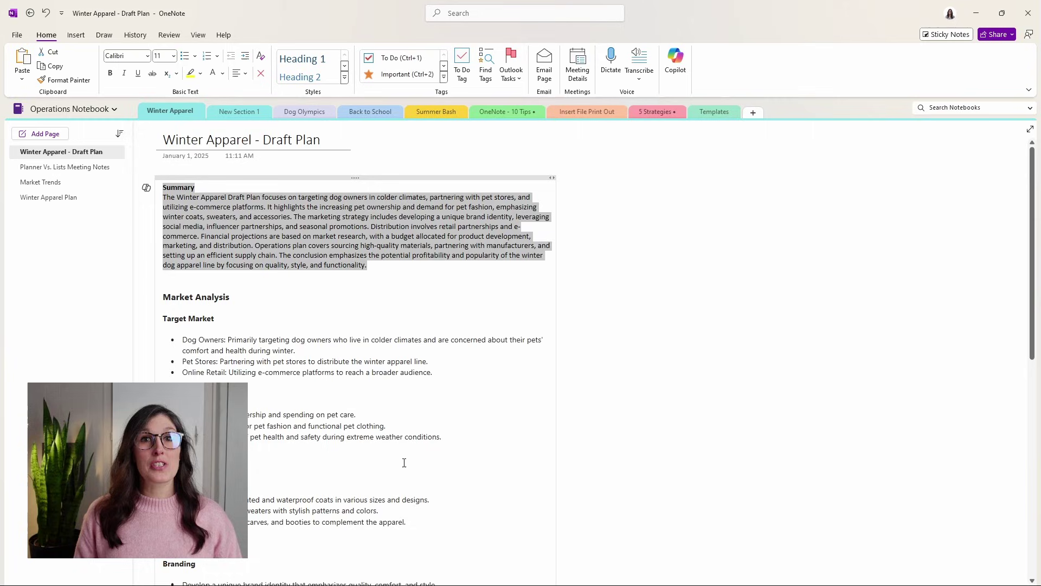
# Step: Have Copilot rewrite the Target Market through Market Changes notes into one paragraph and keep it
pyautogui.scroll(-3, 476, 273)
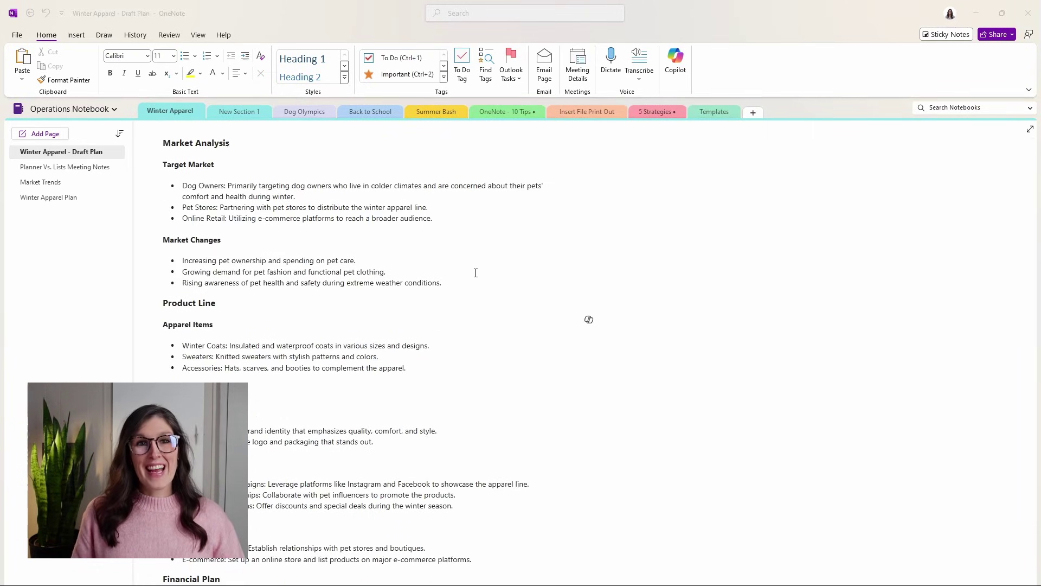
pyautogui.click(161, 164)
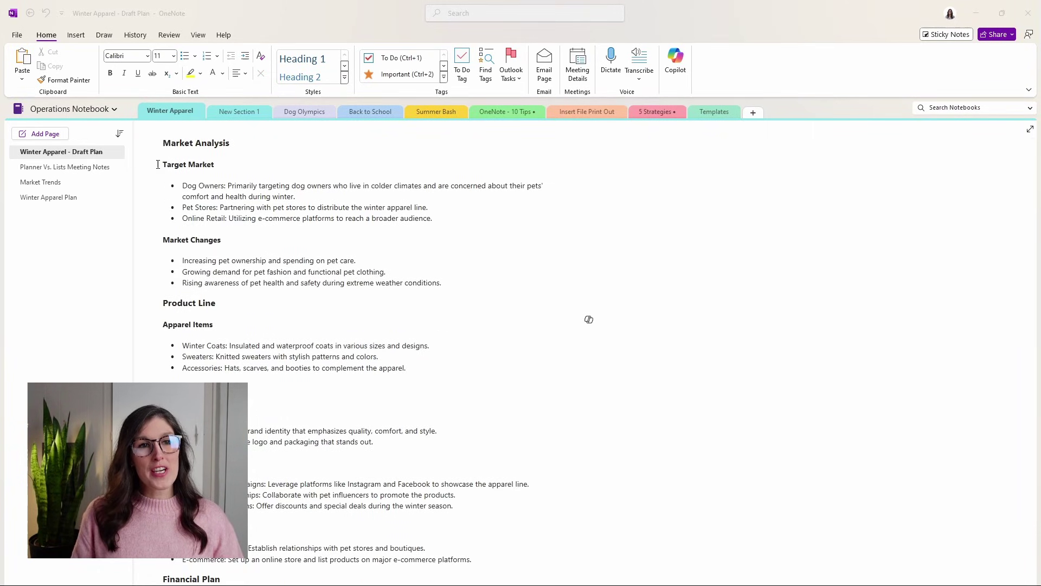
pyautogui.moveTo(178, 165); pyautogui.dragTo(447, 284)
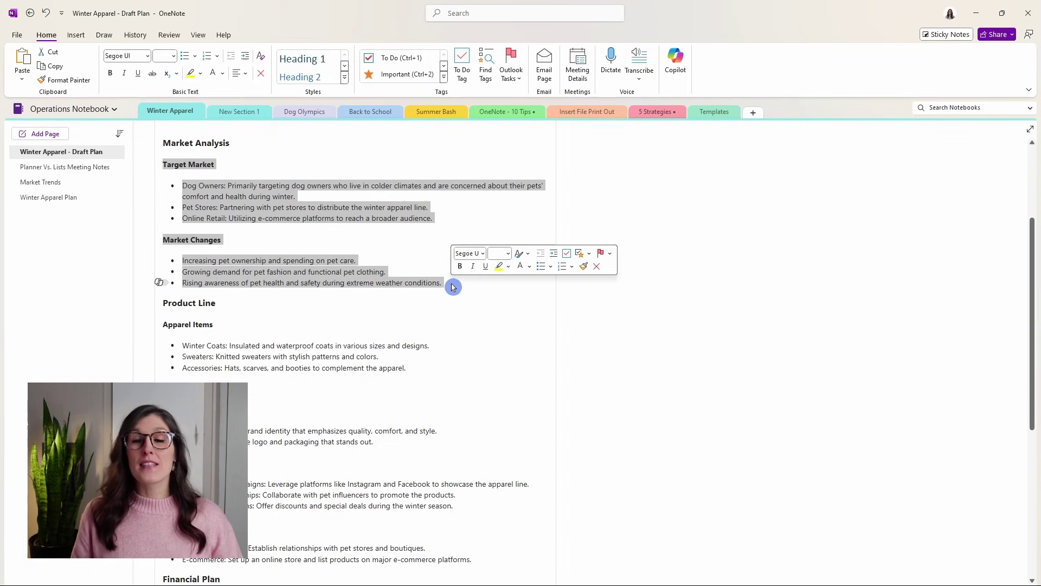
pyautogui.rightClick(313, 265)
pyautogui.moveTo(372, 270)
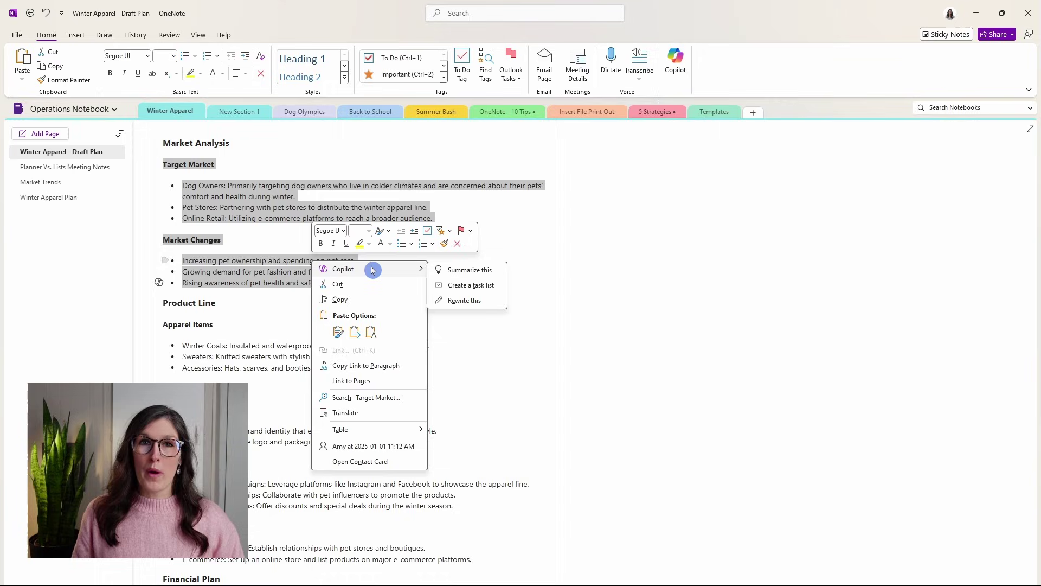
pyautogui.click(481, 299)
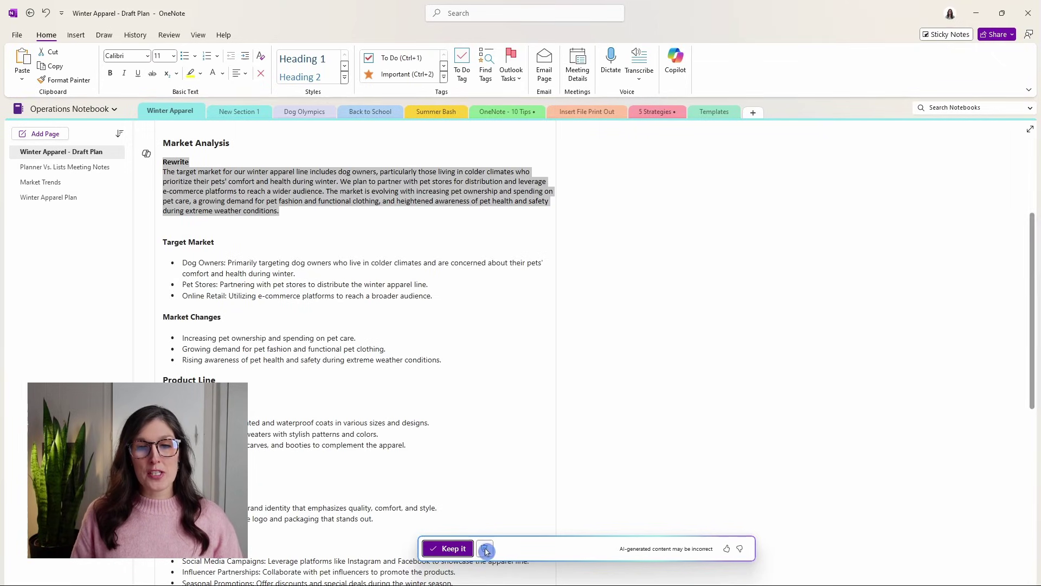
pyautogui.click(463, 549)
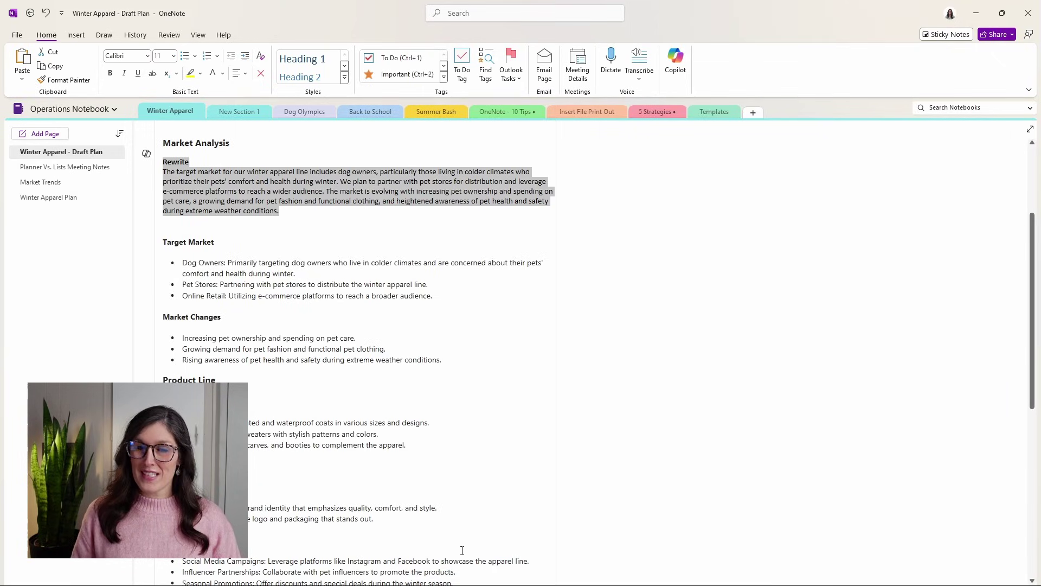
pyautogui.click(429, 349)
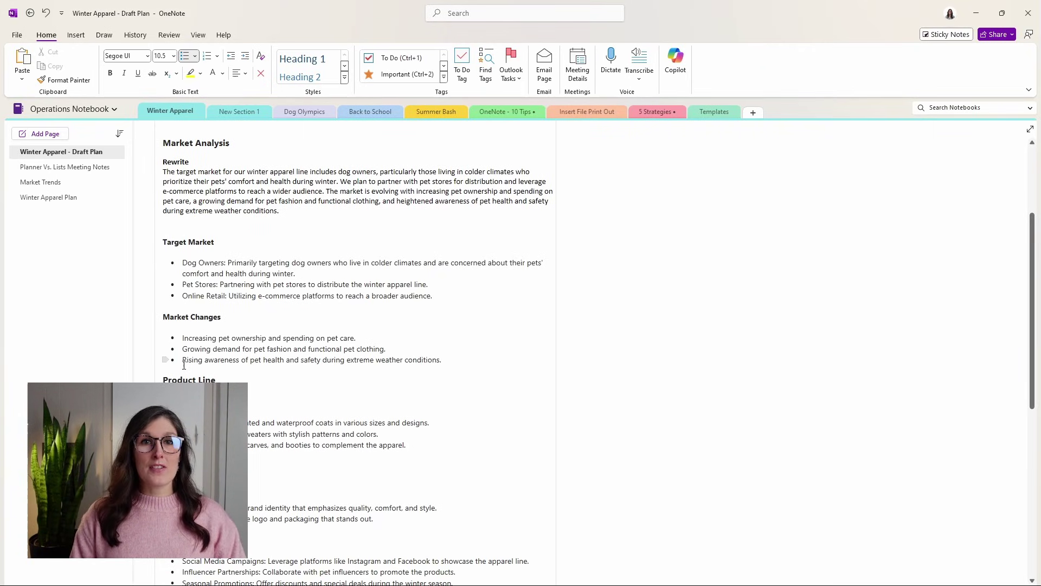
# Step: Generate a Copilot task list from the Winter Apparel - Draft Plan page and keep it
pyautogui.scroll(3, 258, 204)
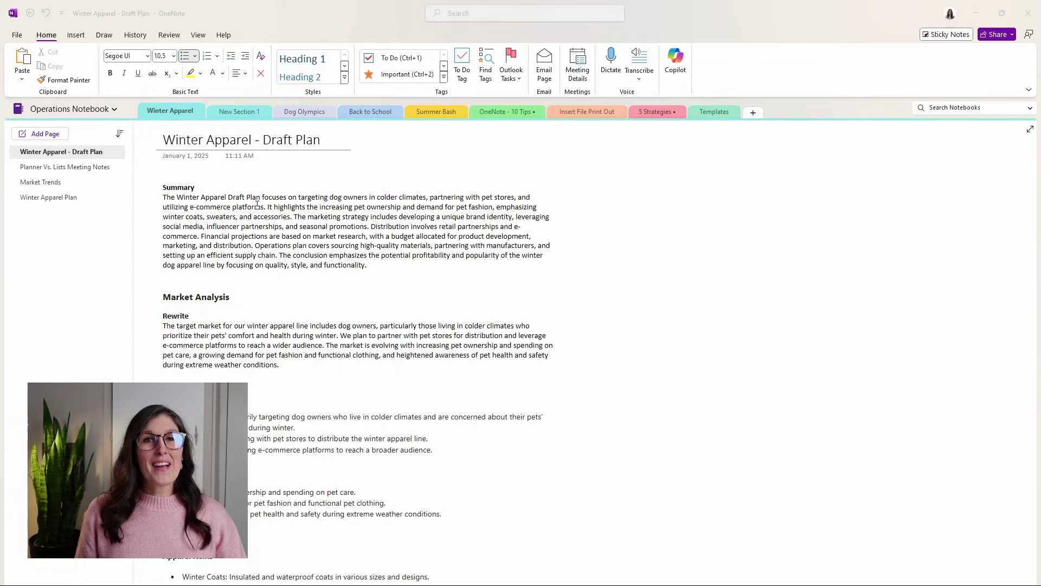
pyautogui.rightClick(192, 111)
pyautogui.moveTo(237, 132)
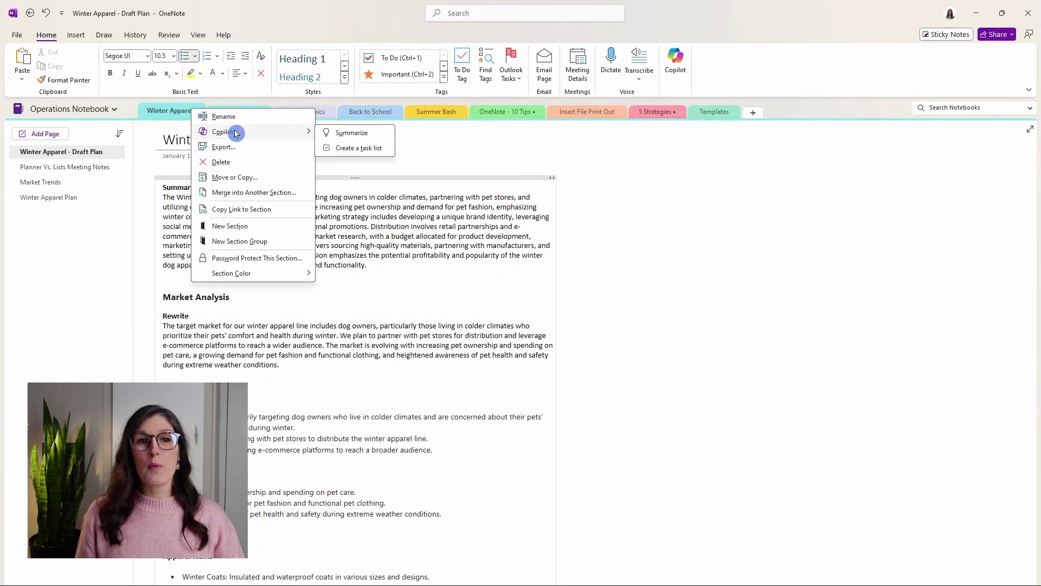
pyautogui.rightClick(105, 156)
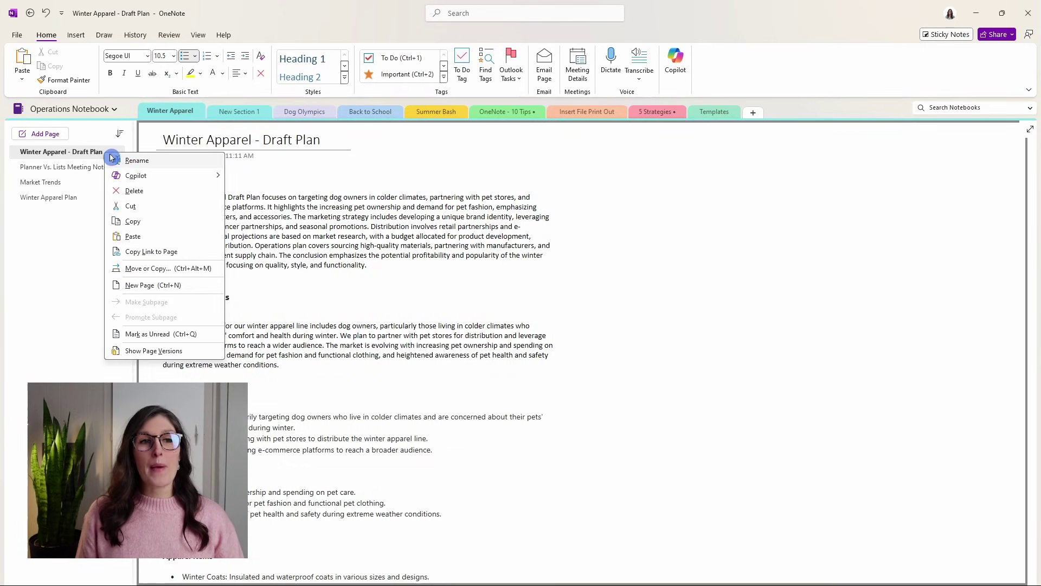
pyautogui.moveTo(135, 174)
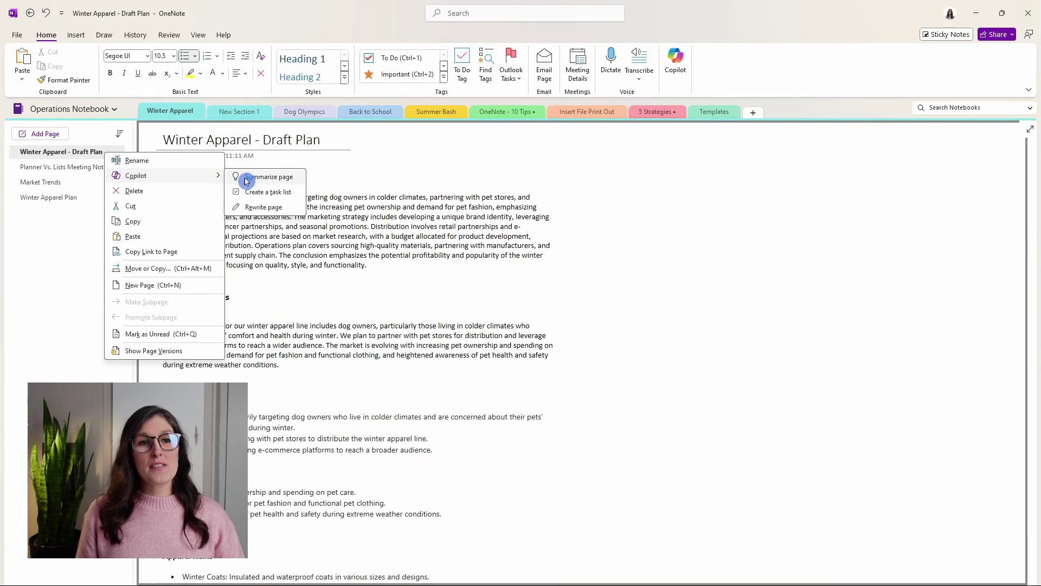
pyautogui.click(261, 194)
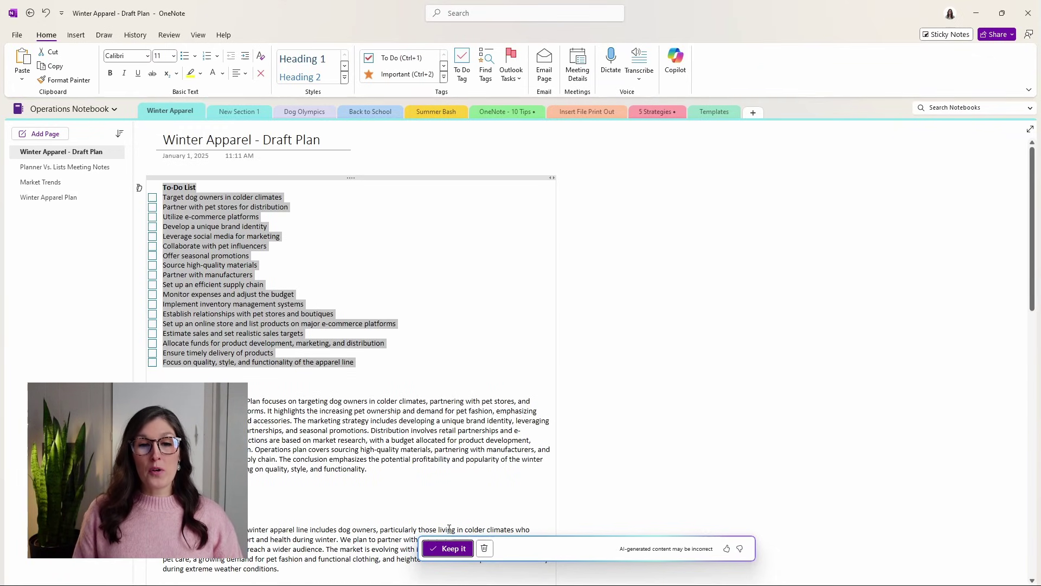
pyautogui.click(450, 548)
pyautogui.click(361, 384)
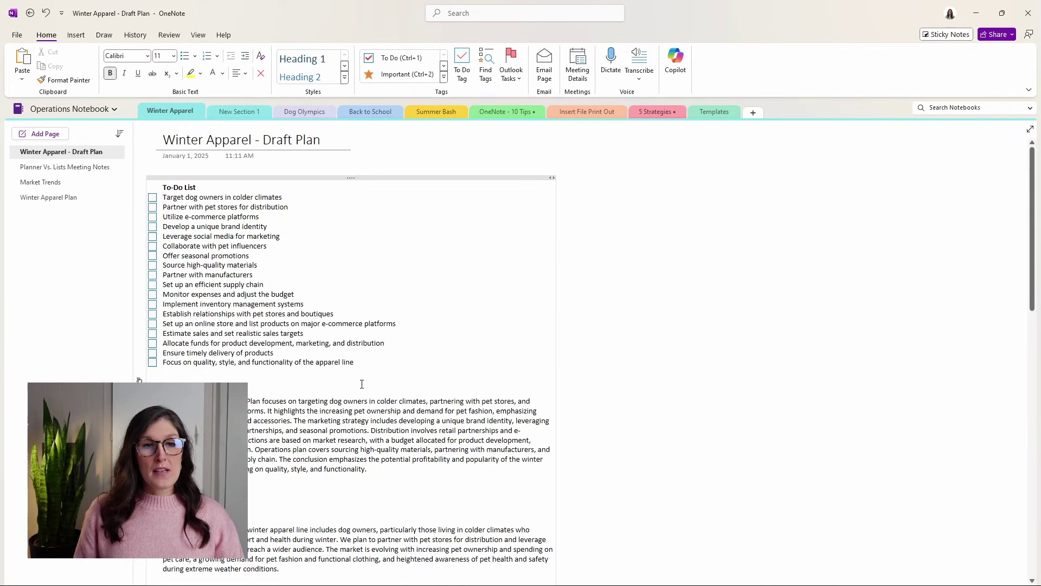
# Step: Check off the Target dog owners, Partner with pet stores and Utilize e-commerce platforms tasks
pyautogui.click(153, 197)
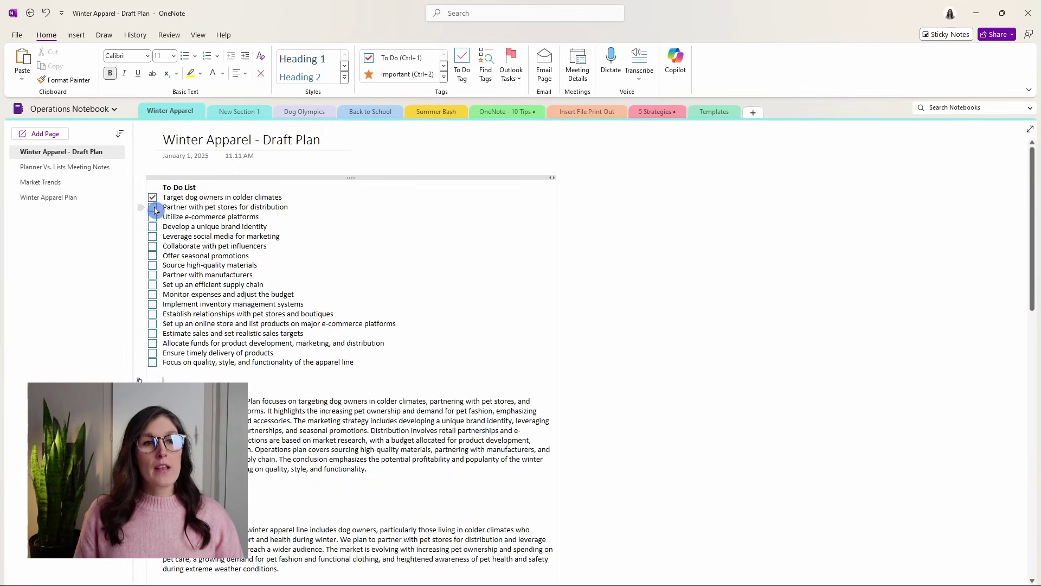
pyautogui.click(153, 207)
pyautogui.click(153, 217)
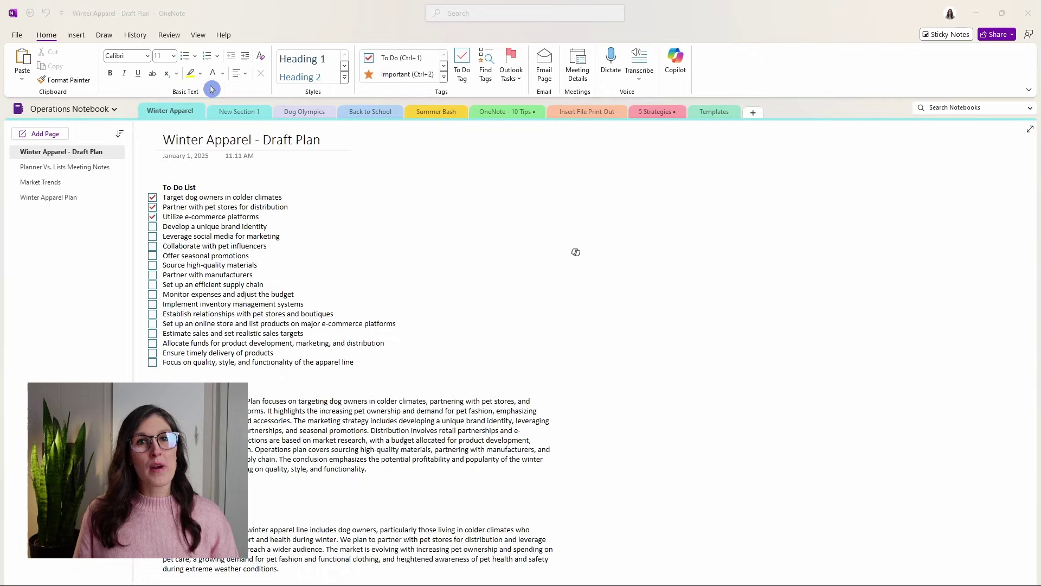
# Step: Send Copilot chat the prepared to-do list request for the draft plan and review its grouped response
pyautogui.click(676, 69)
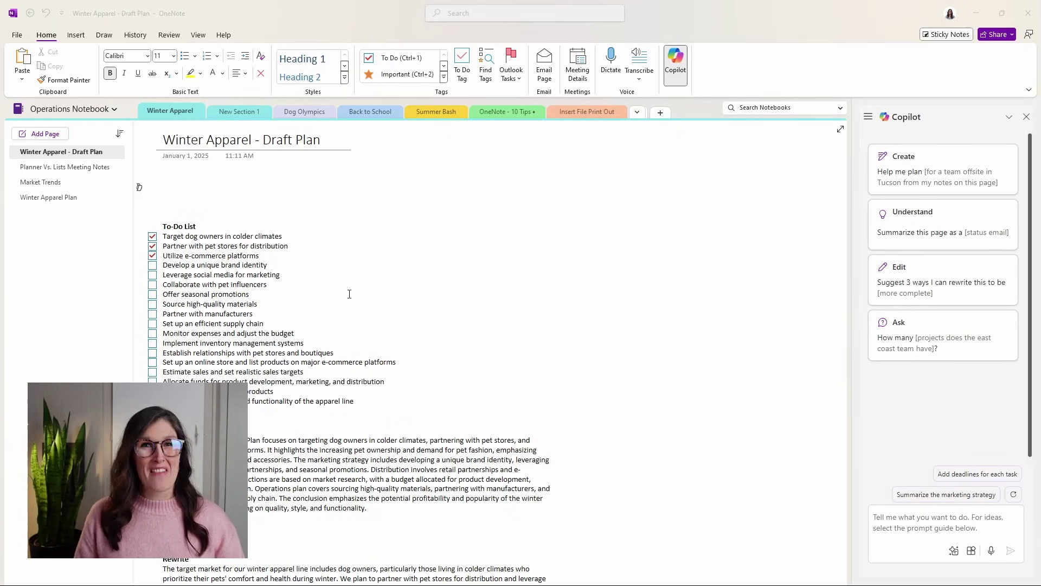
pyautogui.click(904, 528)
pyautogui.hotkey('ctrl', 'v')
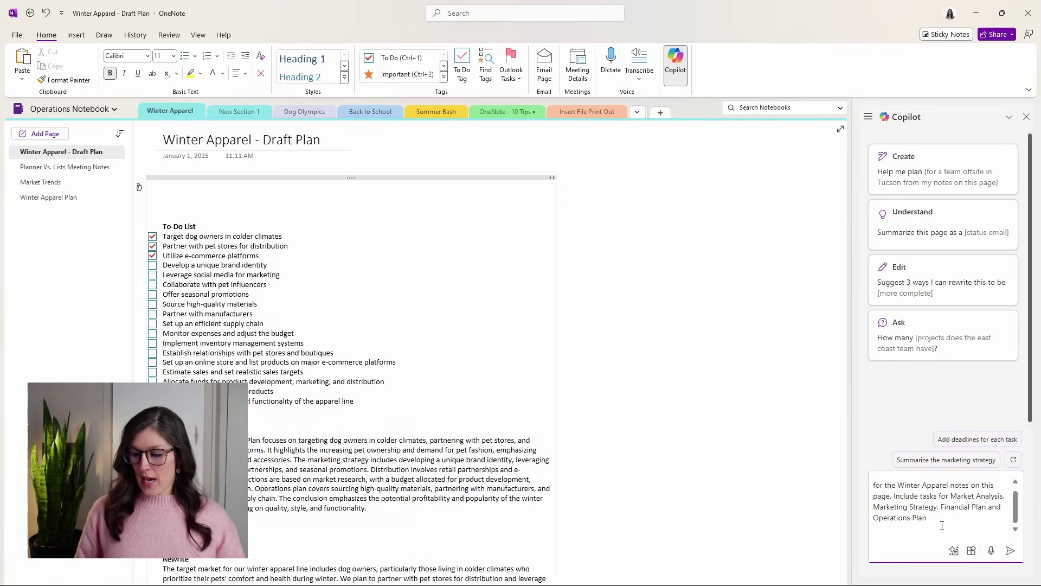
pyautogui.press('Return')
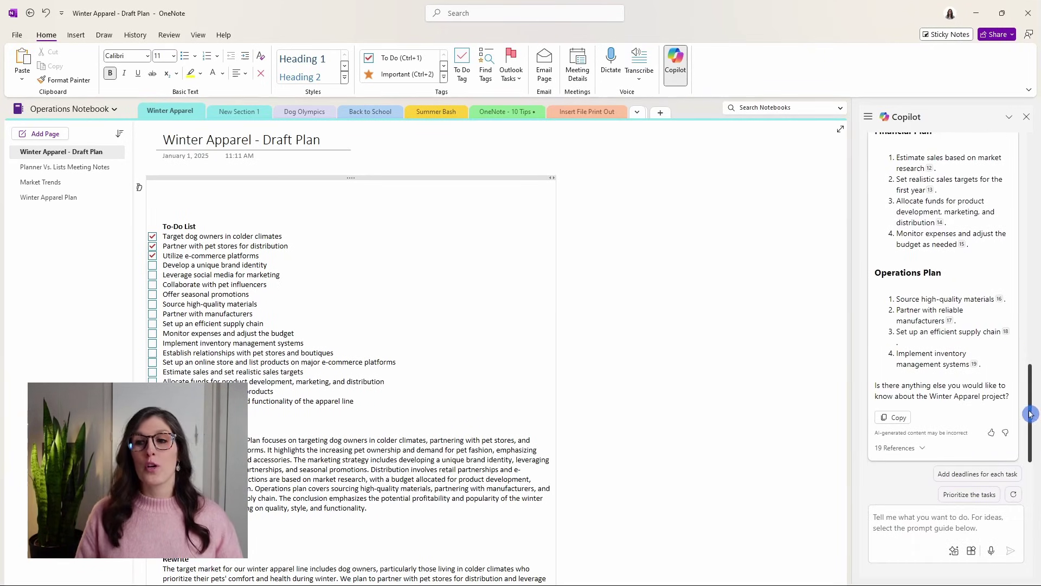
pyautogui.moveTo(1029, 416); pyautogui.dragTo(1039, 248)
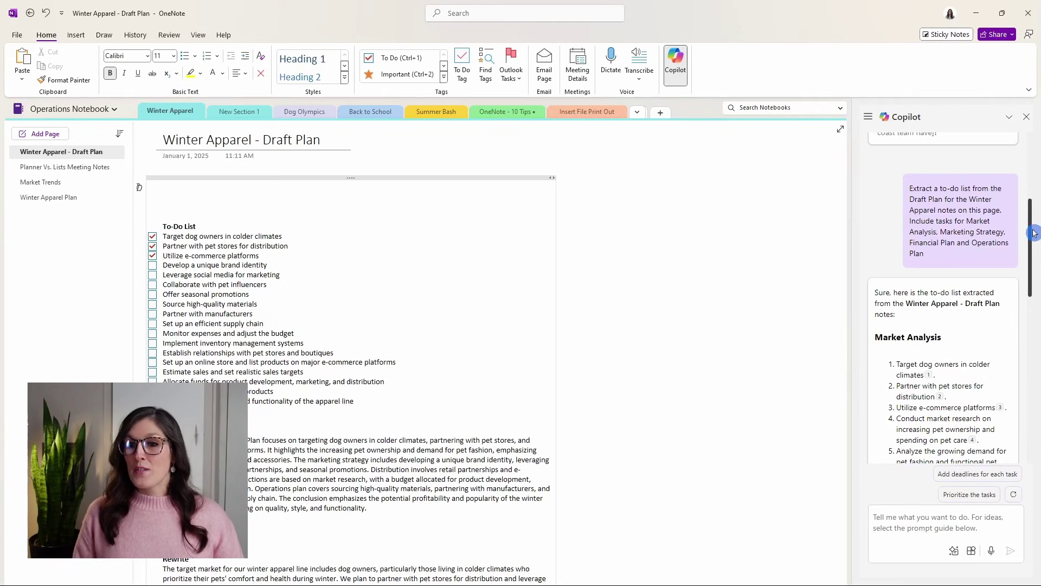
pyautogui.scroll(-3, 1034, 257)
pyautogui.scroll(-1, 1034, 260)
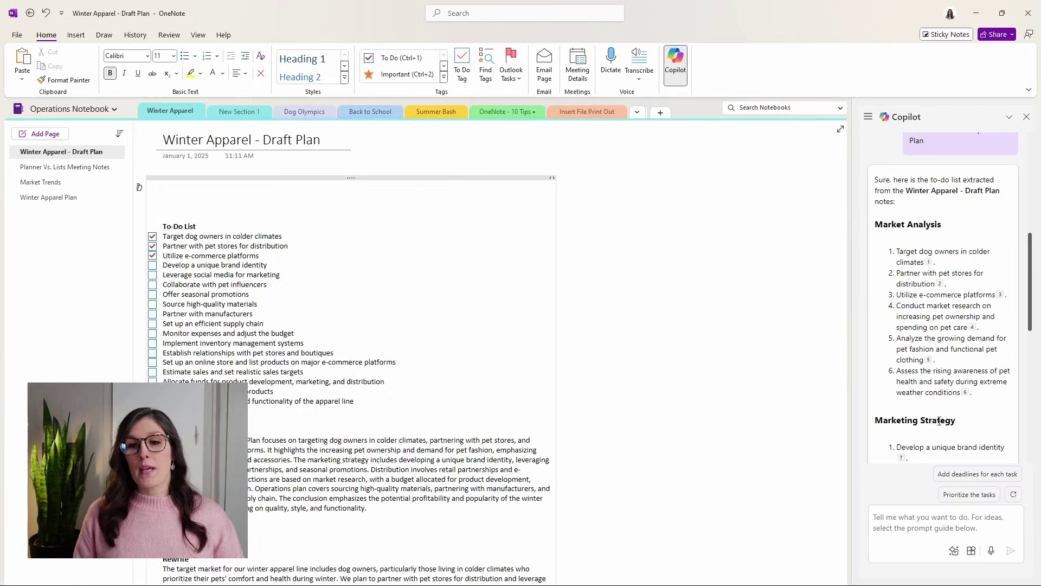
# Step: Paste Copilot's to-do list at the page top, removing the intro sentence and closing question
pyautogui.moveTo(1032, 274); pyautogui.dragTo(1032, 405)
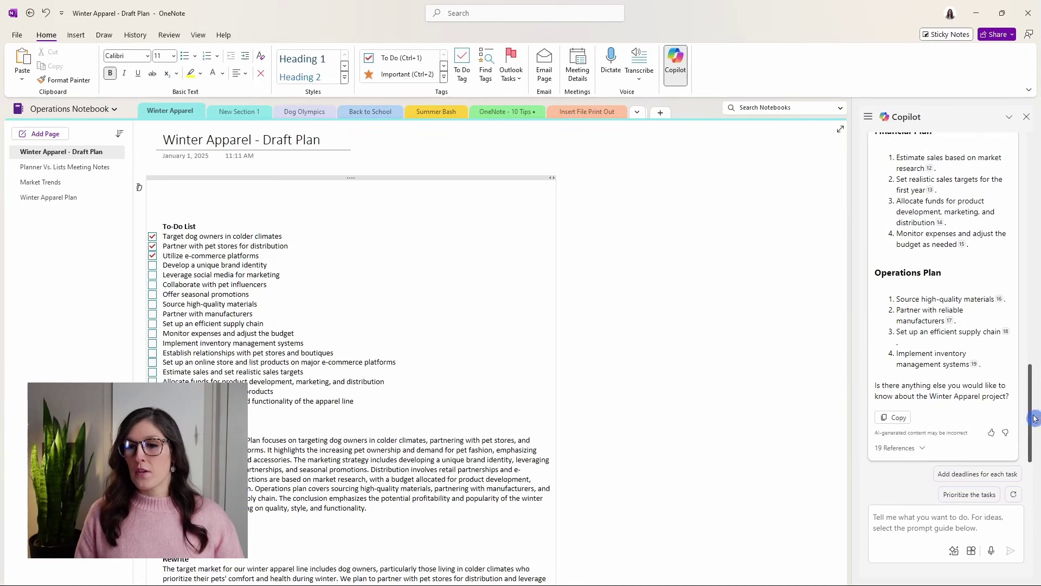
pyautogui.click(897, 418)
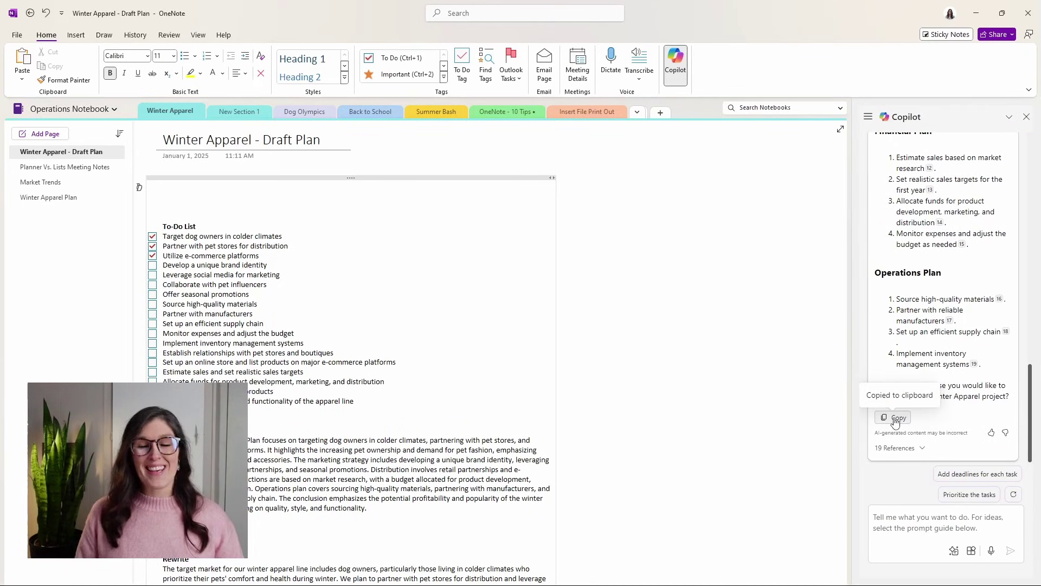
pyautogui.click(246, 183)
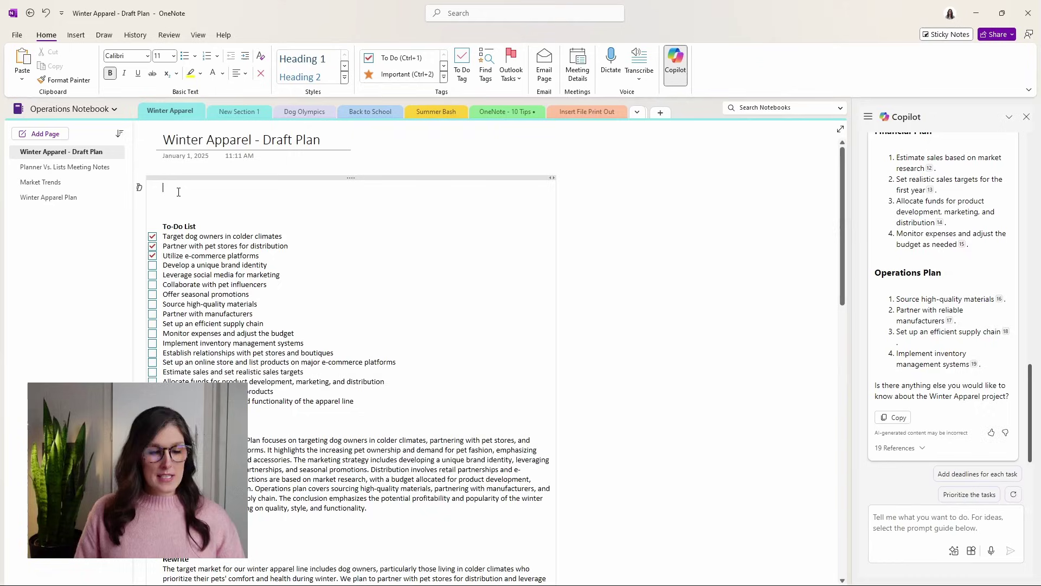
pyautogui.hotkey('ctrl', 'v')
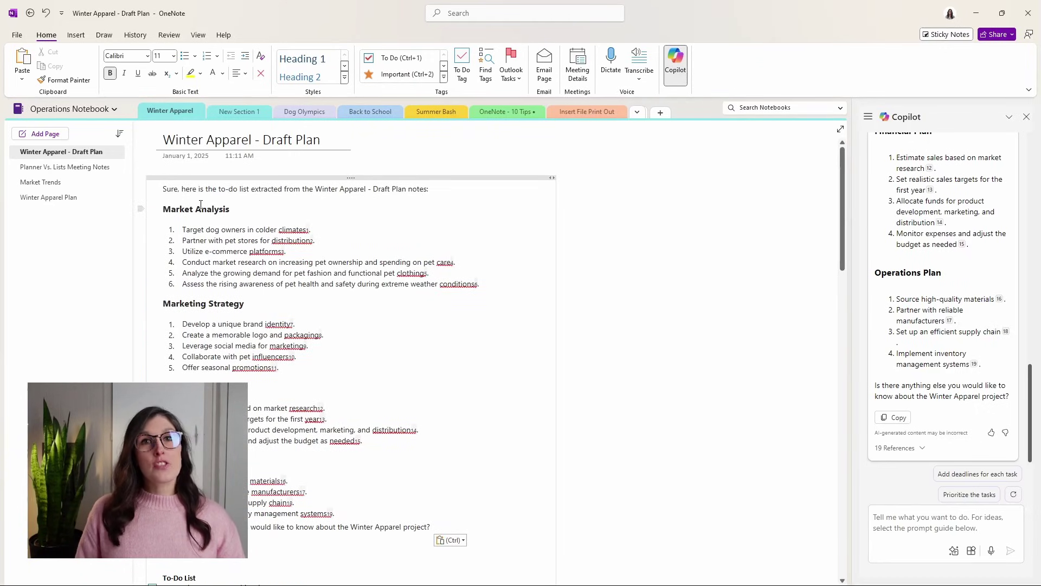
pyautogui.moveTo(162, 189); pyautogui.dragTo(431, 188)
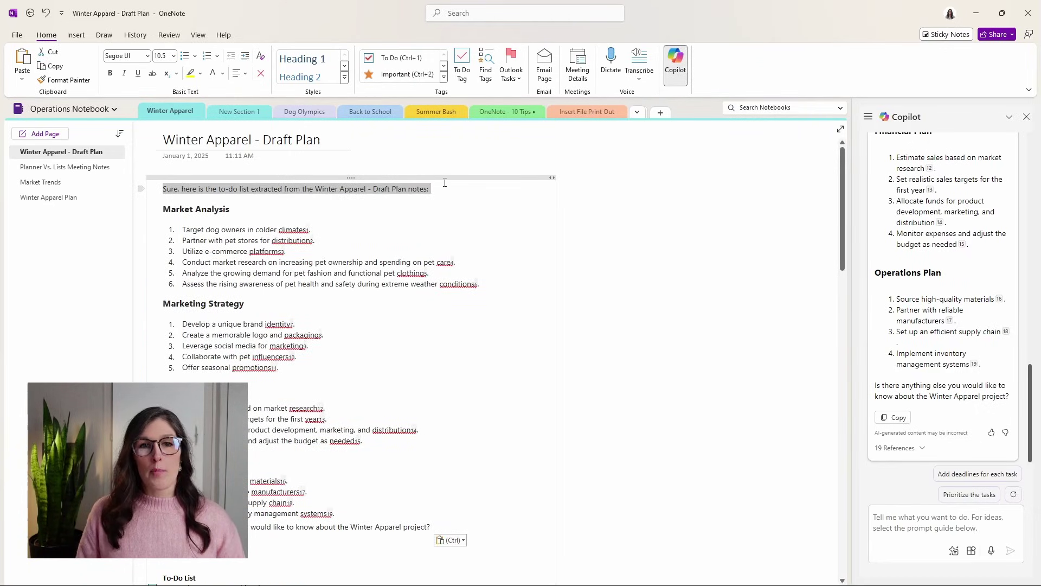
pyautogui.press('Delete')
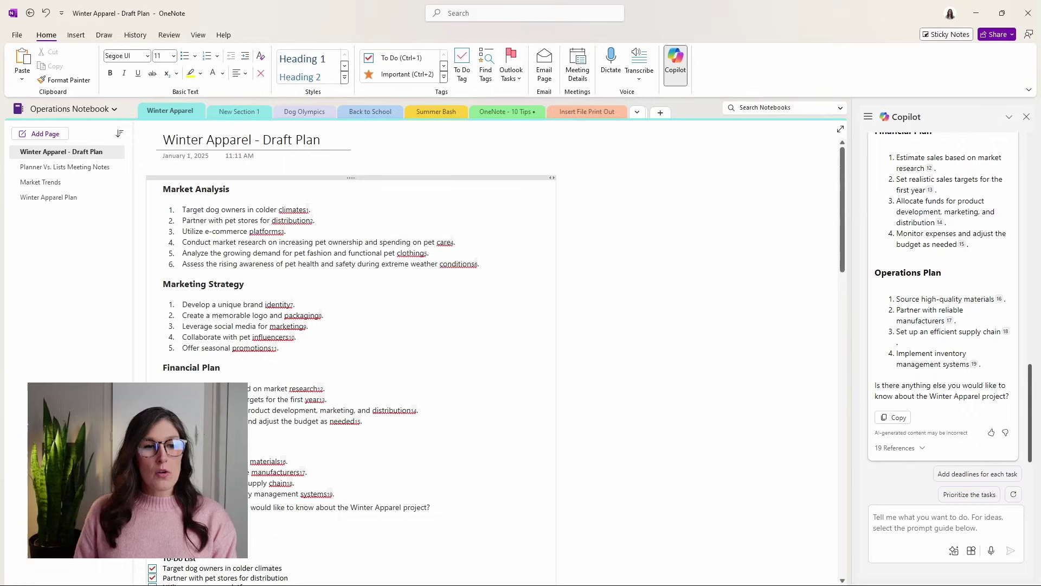
pyautogui.moveTo(162, 507); pyautogui.dragTo(424, 515)
pyautogui.press('Delete')
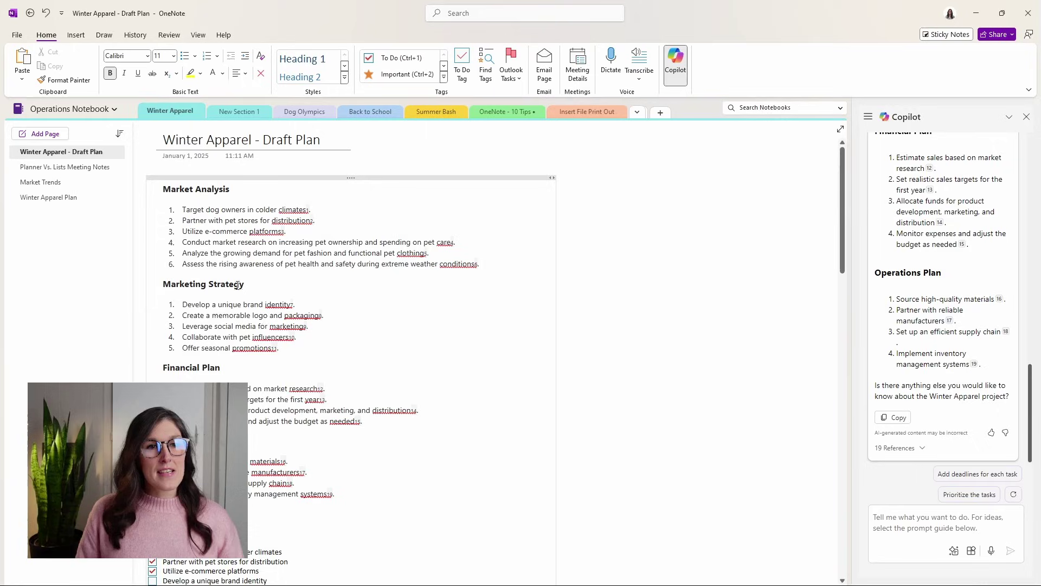
# Step: Tag all pasted headings and tasks as To Do checkboxes, leaving them unnumbered
pyautogui.moveTo(161, 189); pyautogui.dragTo(358, 495)
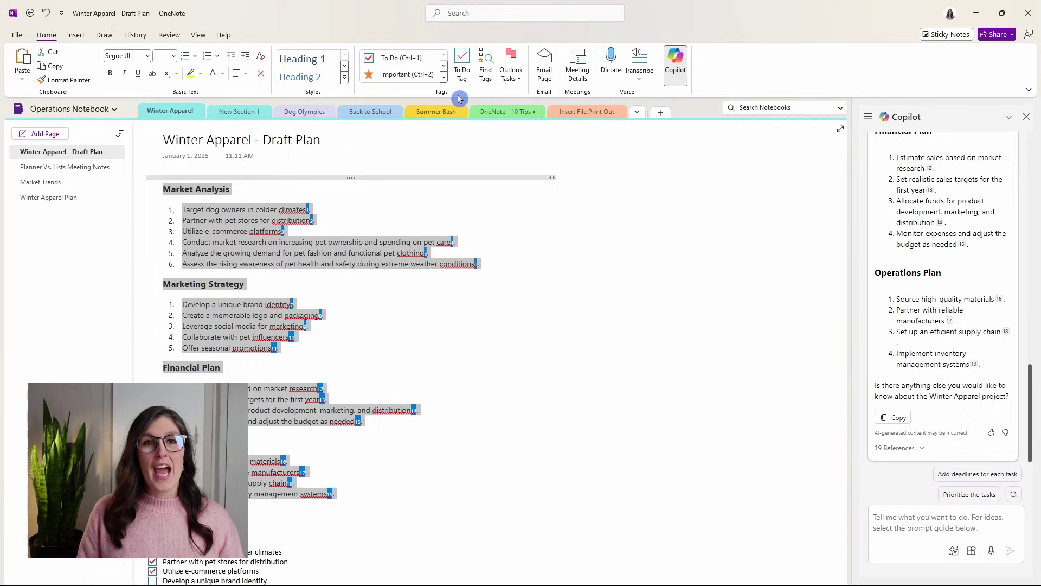
pyautogui.click(431, 59)
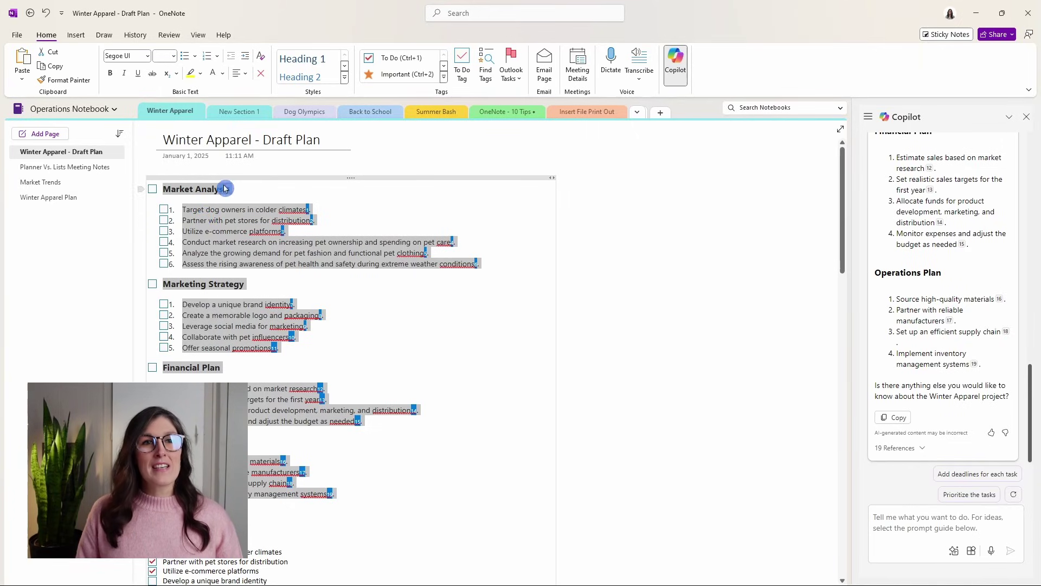
pyautogui.click(210, 59)
pyautogui.click(210, 59)
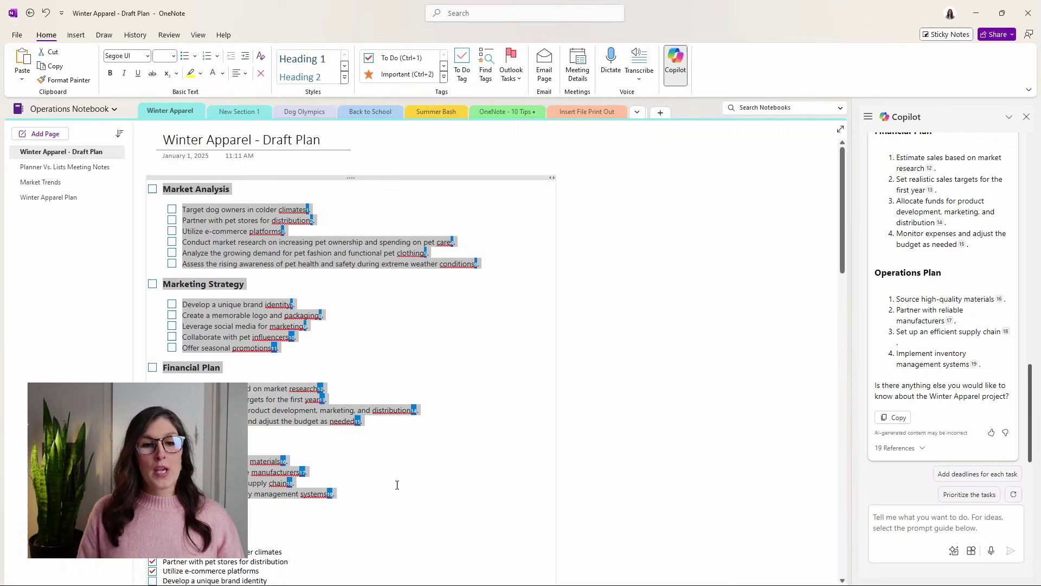
pyautogui.click(378, 486)
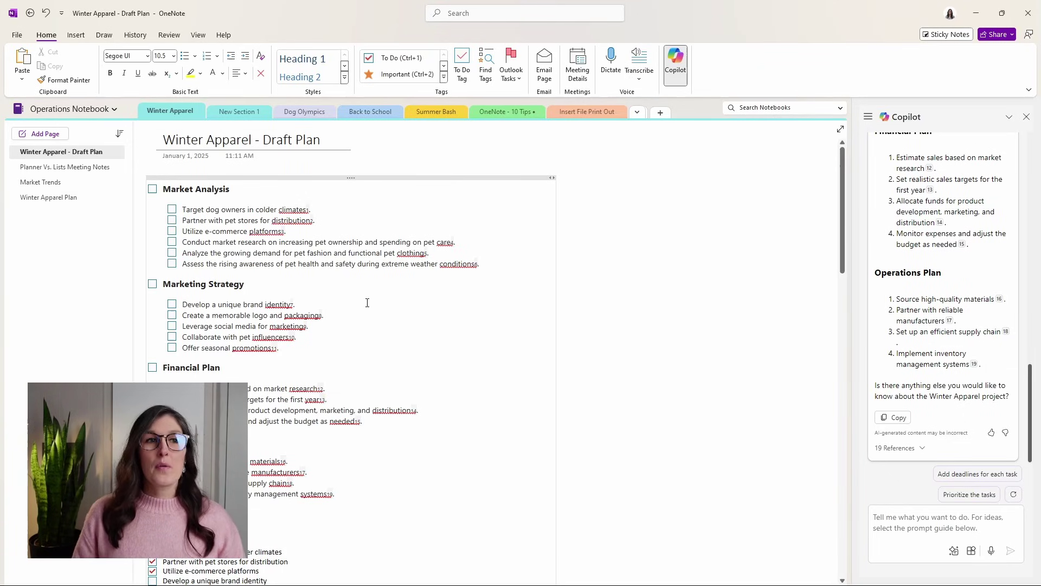
# Step: Insert a Loop Task List below the Operations Plan tasks and try its first task's name, assignee and date fields
pyautogui.click(76, 34)
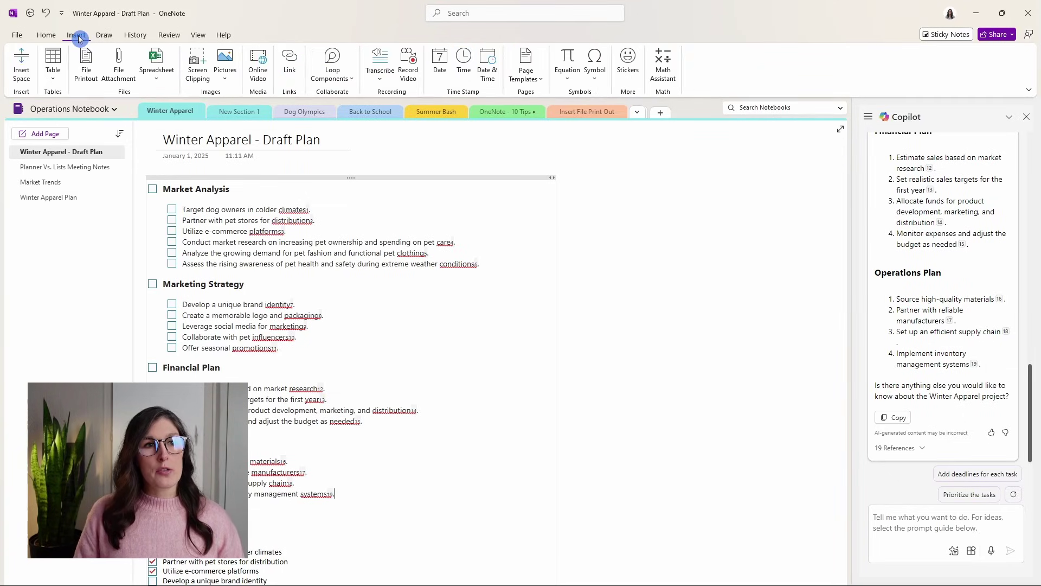
pyautogui.click(353, 80)
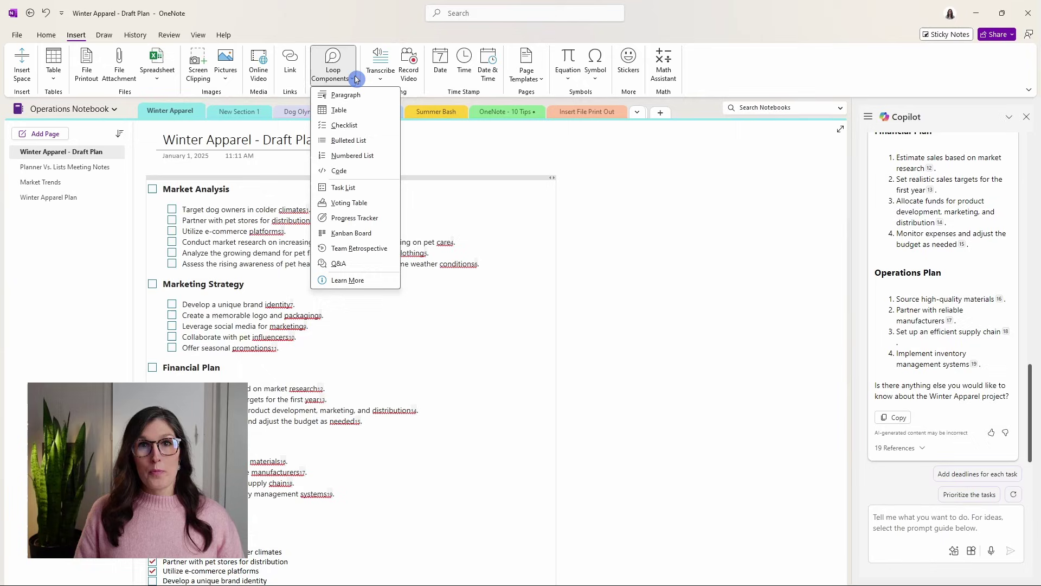
pyautogui.click(386, 188)
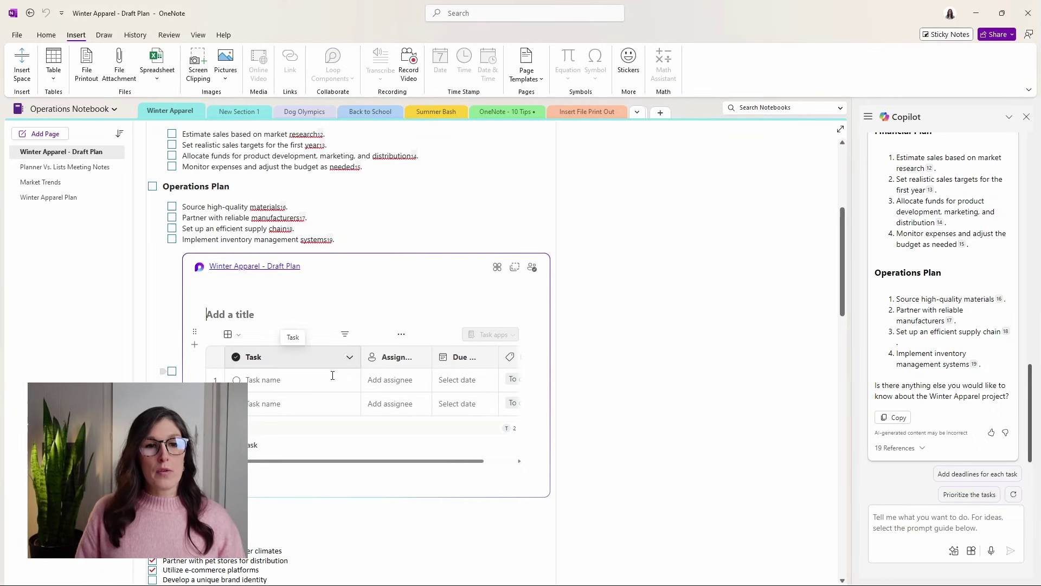
pyautogui.click(272, 386)
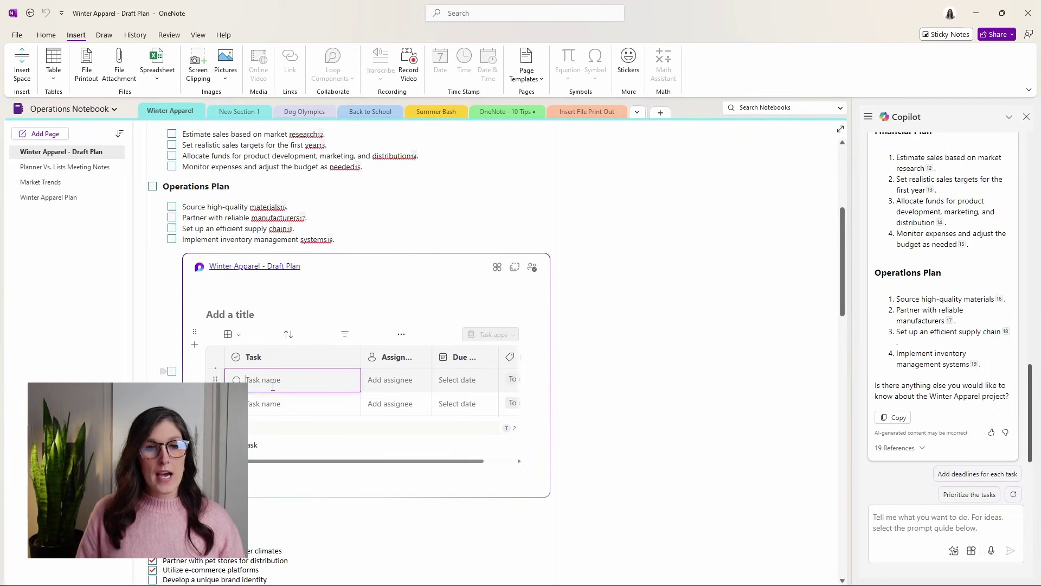
pyautogui.click(400, 386)
pyautogui.click(454, 387)
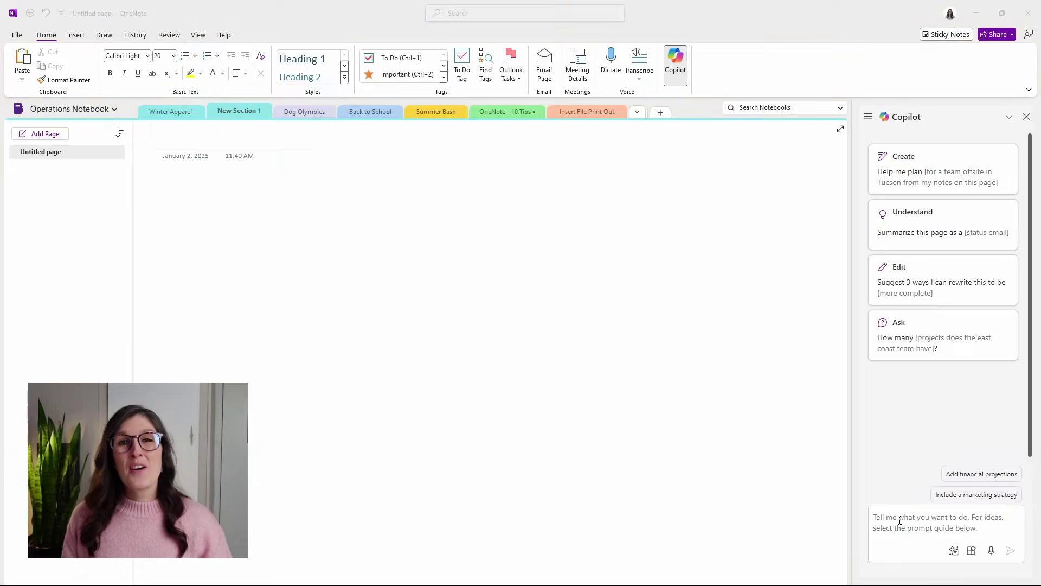
pyautogui.click(899, 521)
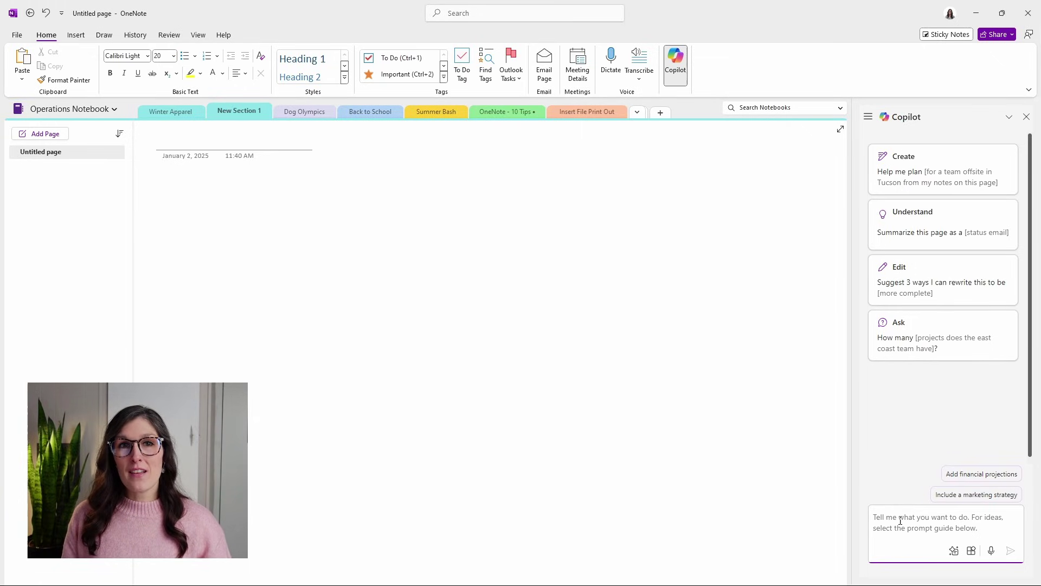
# Step: Dictate and send a request for a professional-tone dog apparel winter line business plan for management
pyautogui.click(992, 553)
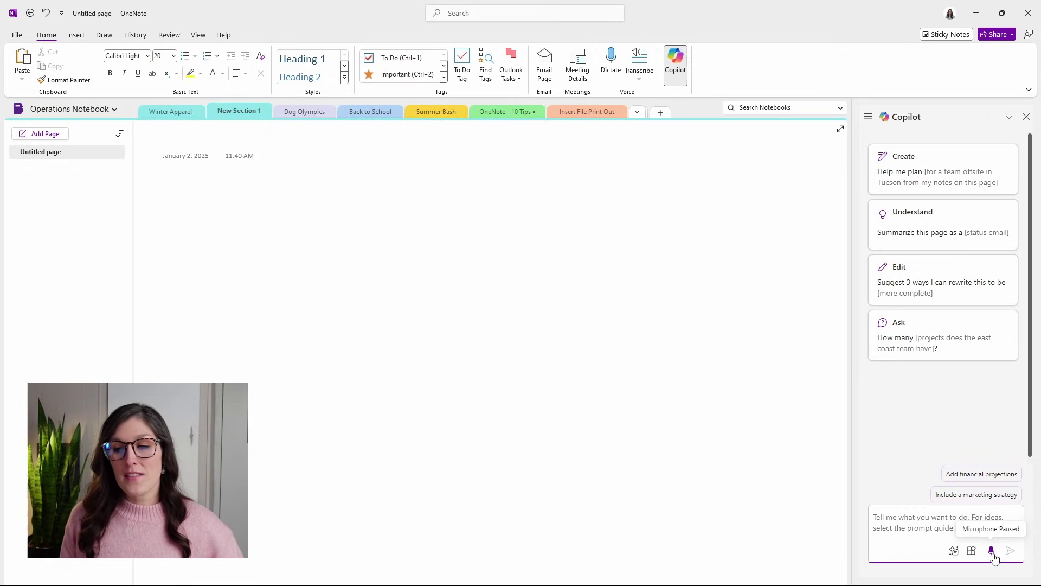
pyautogui.click(992, 552)
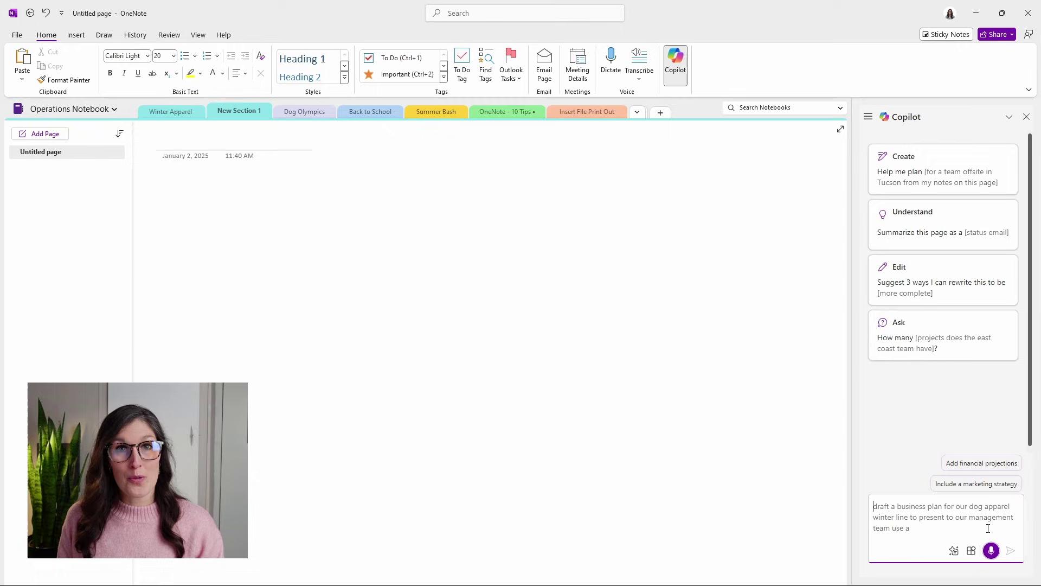
pyautogui.click(991, 551)
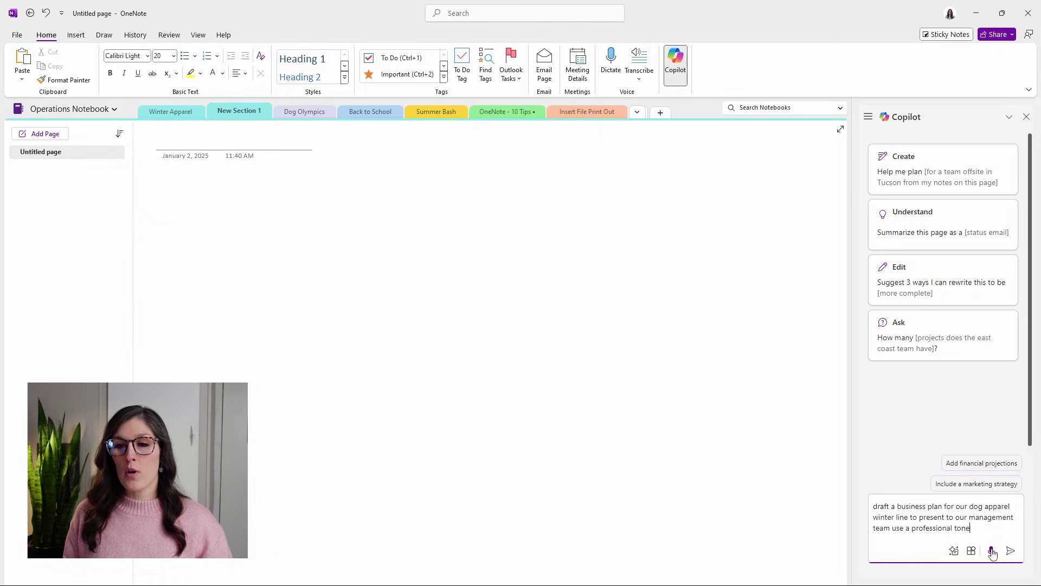
pyautogui.click(1011, 551)
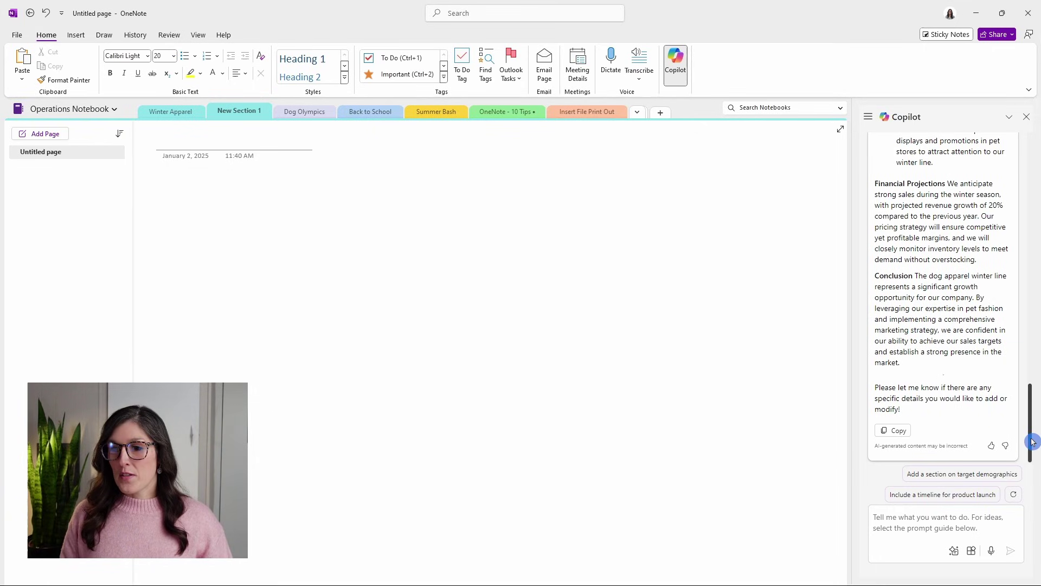
# Step: Scroll through Copilot's business plan draft from Executive Summary to Conclusion
pyautogui.moveTo(1028, 440); pyautogui.dragTo(1038, 260)
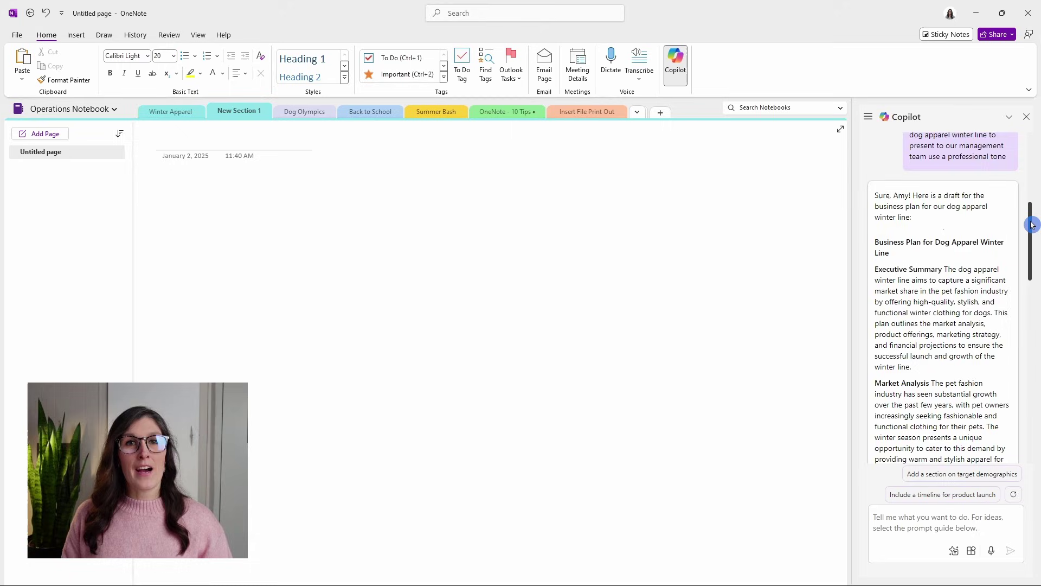
pyautogui.moveTo(1033, 225); pyautogui.dragTo(1038, 412)
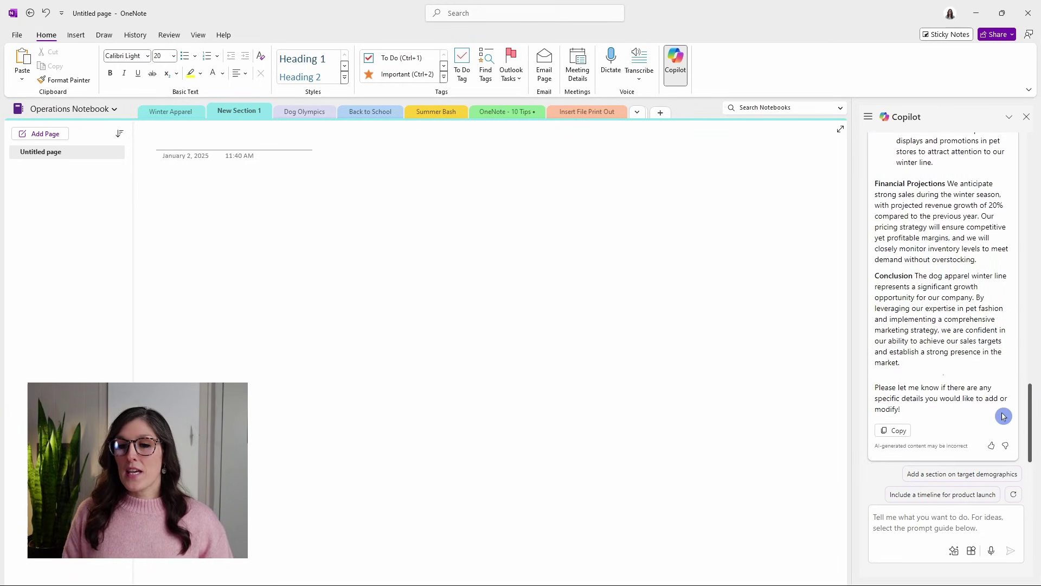
# Step: Paste Copilot's business plan draft onto the empty page titled Business Plan for Dog Apparel Winter Line
pyautogui.click(894, 430)
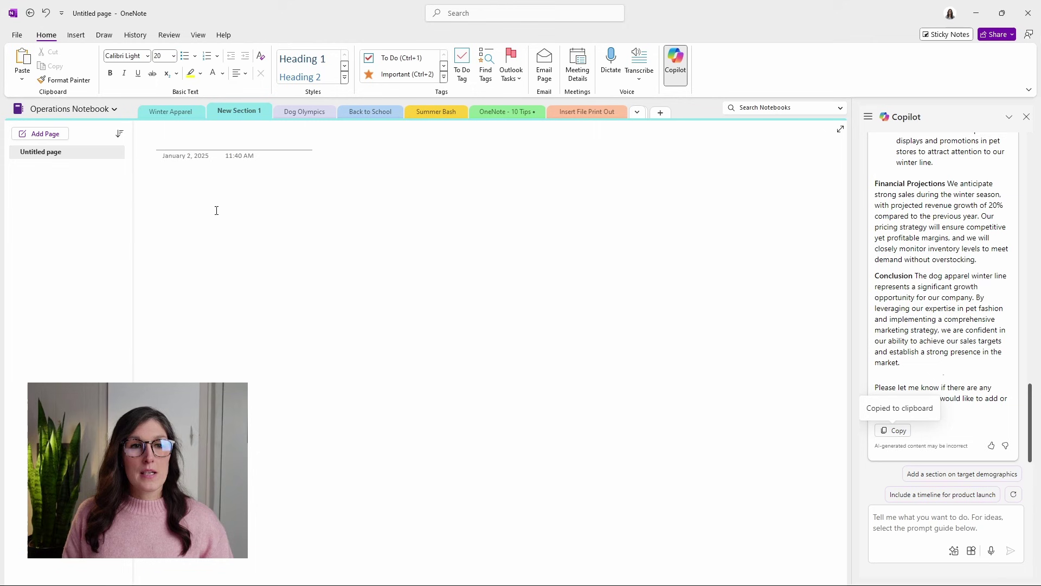
pyautogui.click(168, 197)
pyautogui.hotkey('ctrl', 'v')
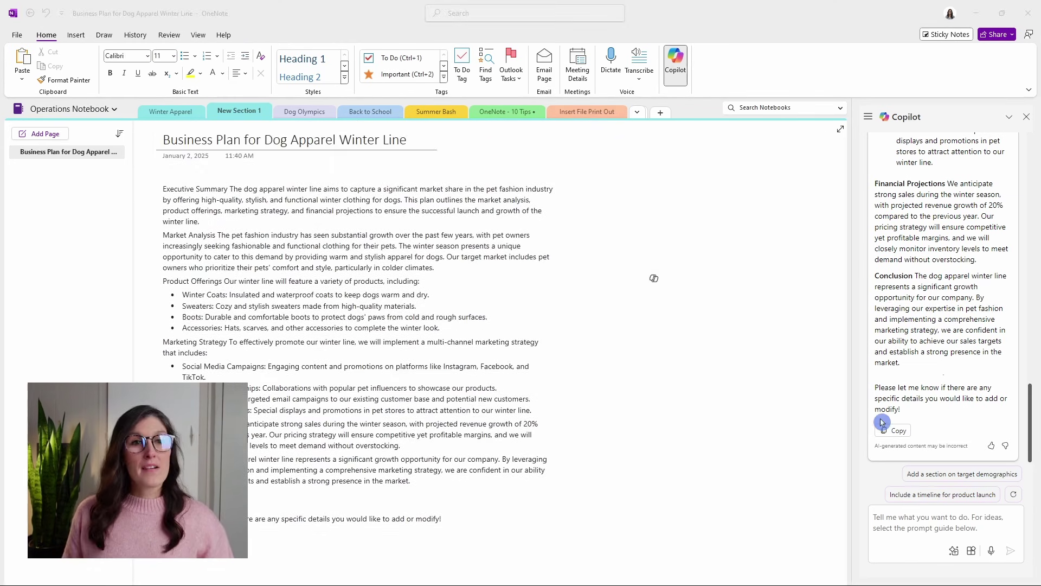
pyautogui.click(882, 422)
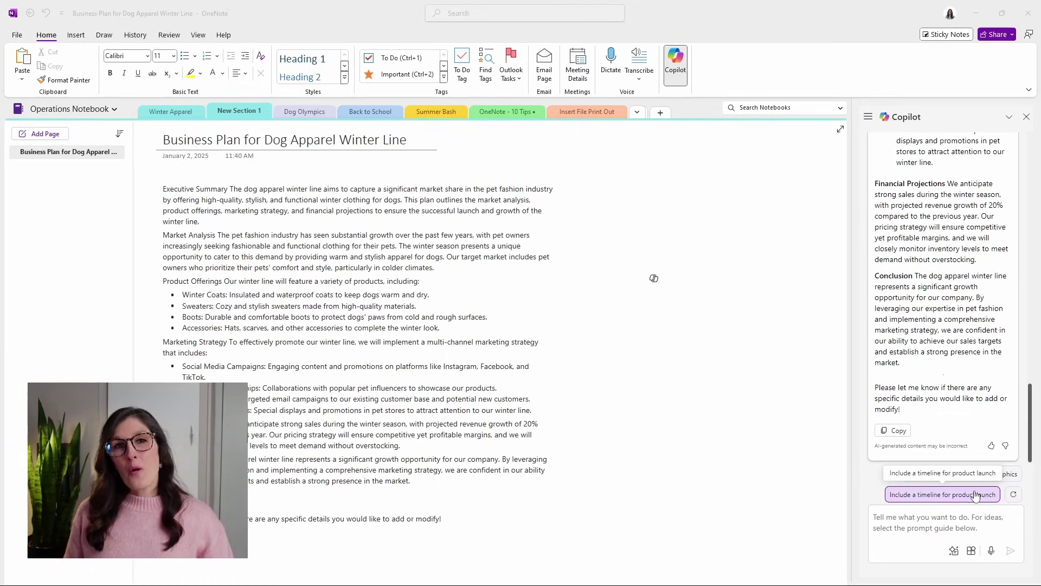
# Step: Ask Copilot for a verbatim bullet list of products and descriptions, referencing Winter Apparel.docx
pyautogui.click(1012, 495)
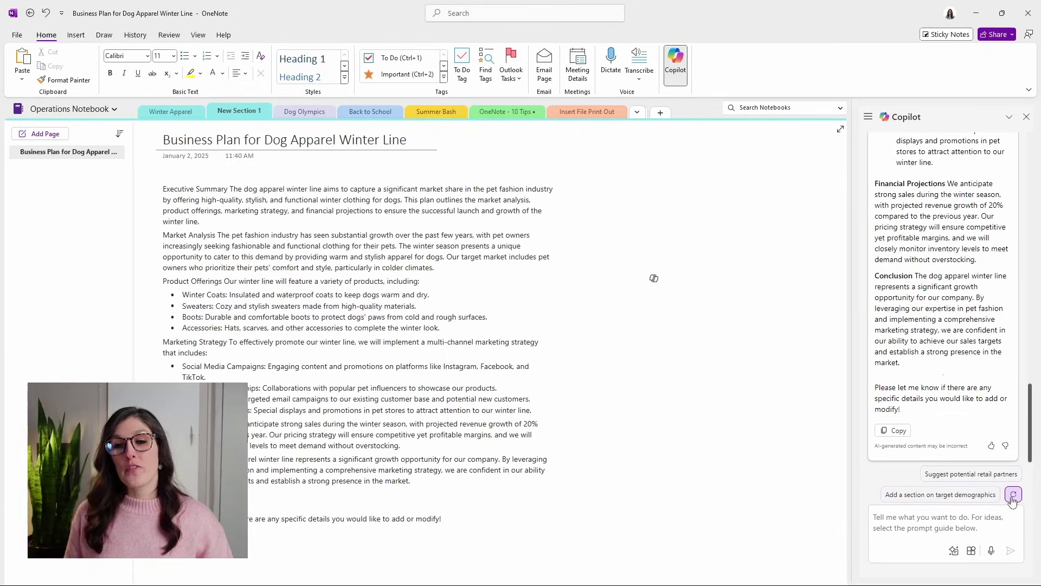
pyautogui.click(949, 525)
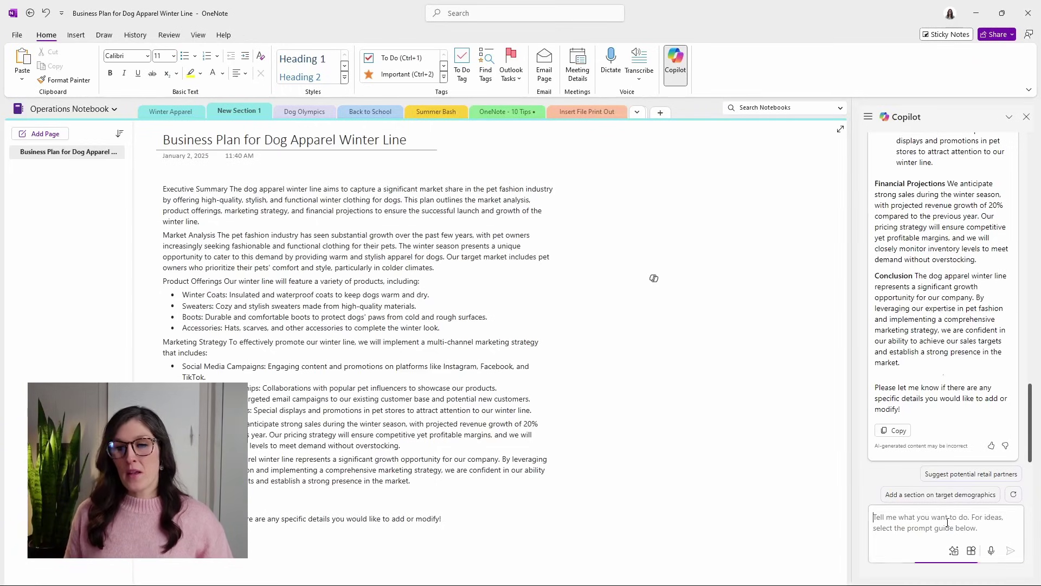
pyautogui.hotkey('ctrl', 'v')
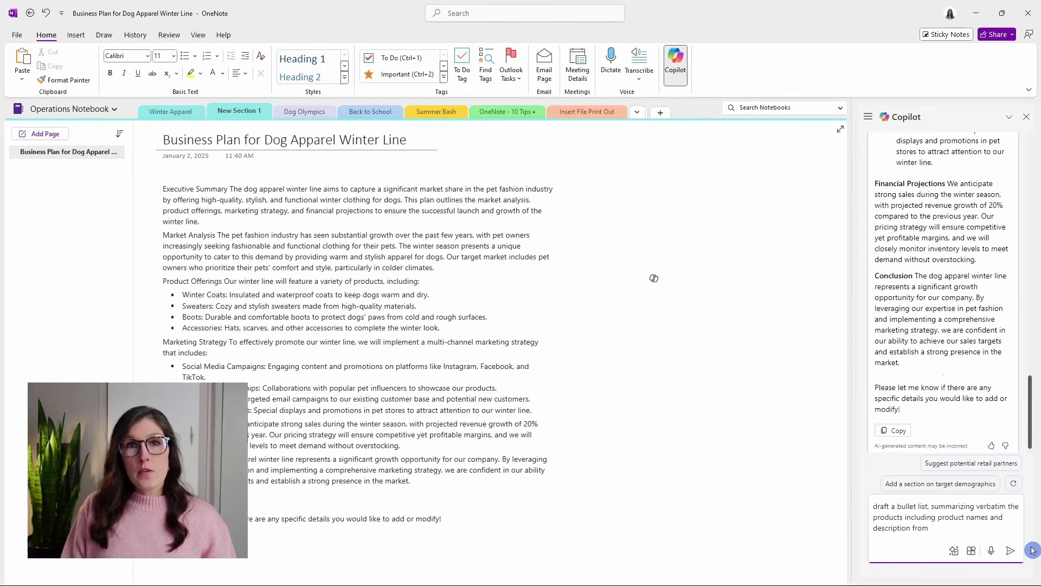
pyautogui.write('/w')
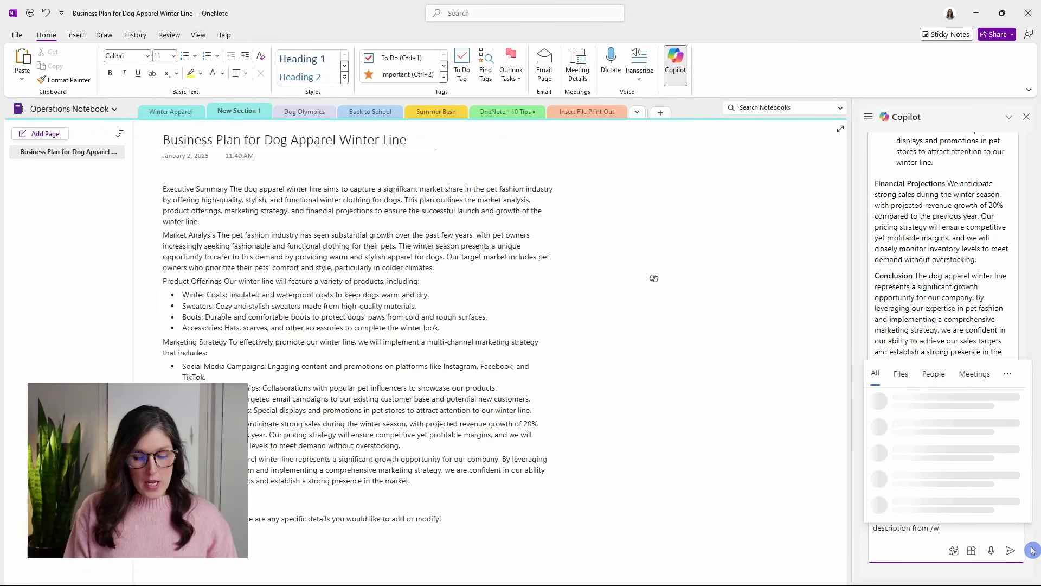
pyautogui.write('inter app')
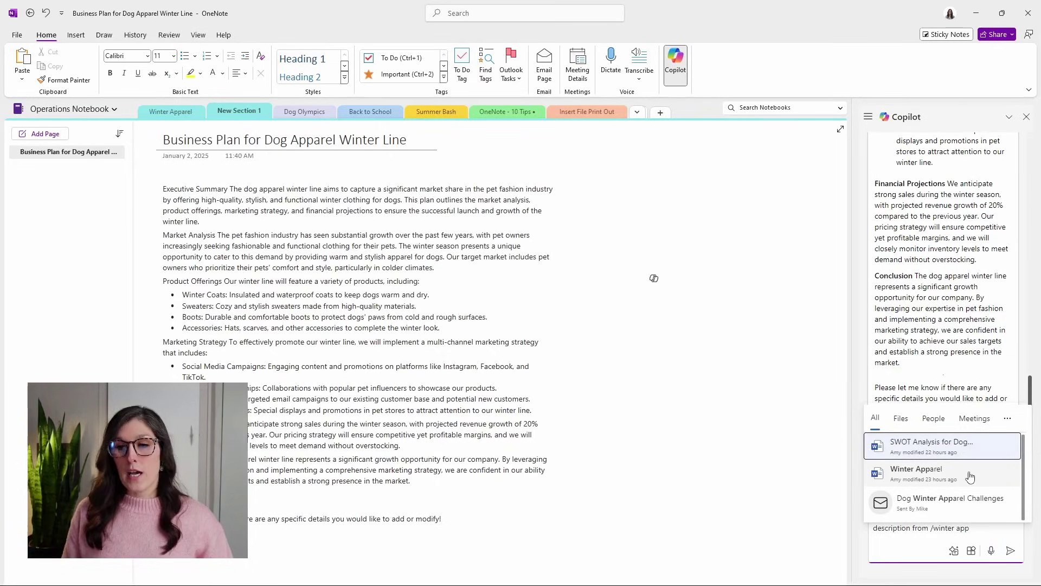
pyautogui.click(938, 476)
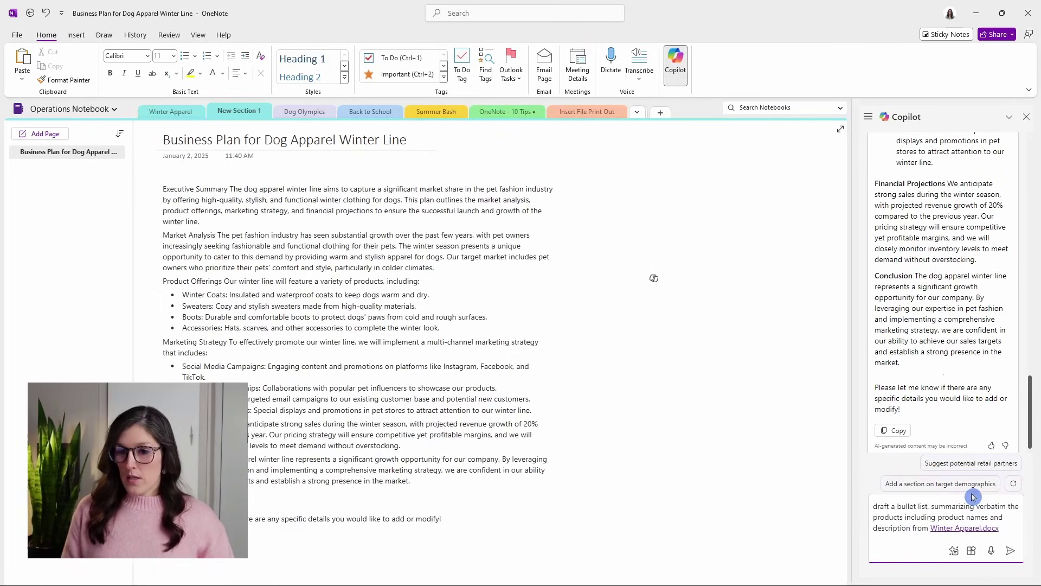
pyautogui.press('Return')
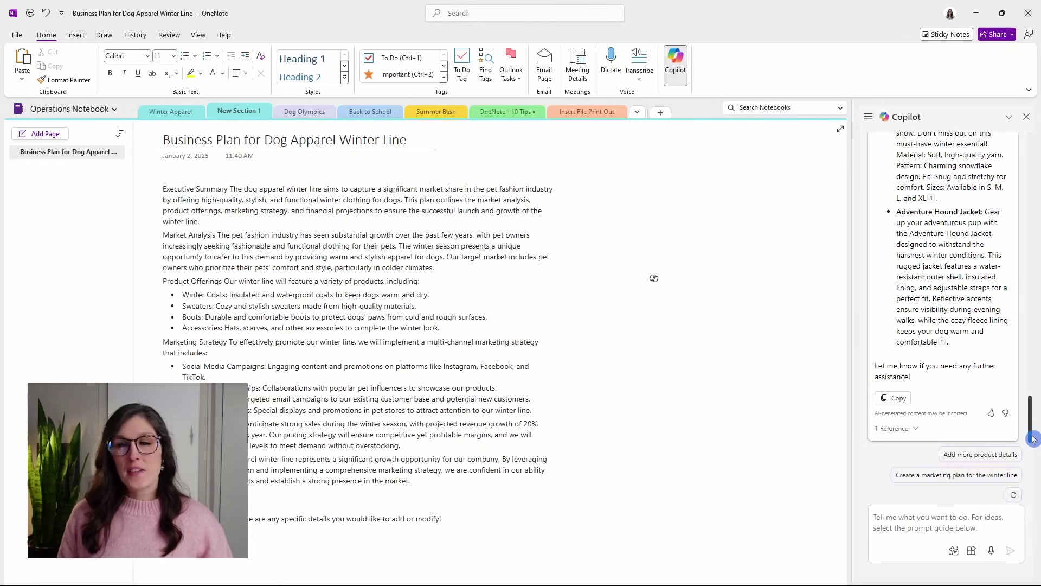
pyautogui.moveTo(1033, 439); pyautogui.dragTo(1034, 404)
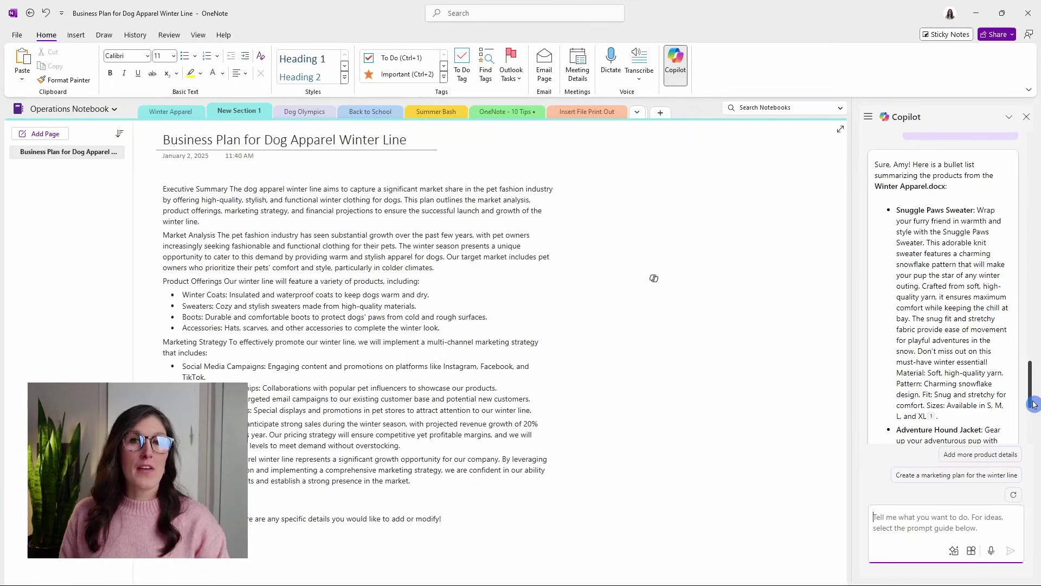
pyautogui.moveTo(1033, 404); pyautogui.dragTo(1034, 403)
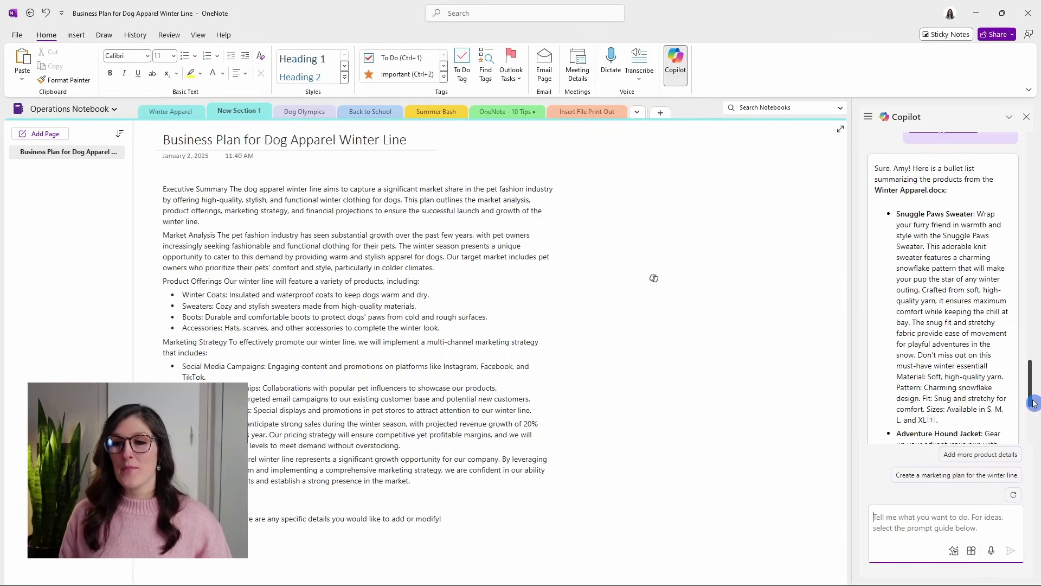
pyautogui.moveTo(1034, 403); pyautogui.dragTo(1034, 441)
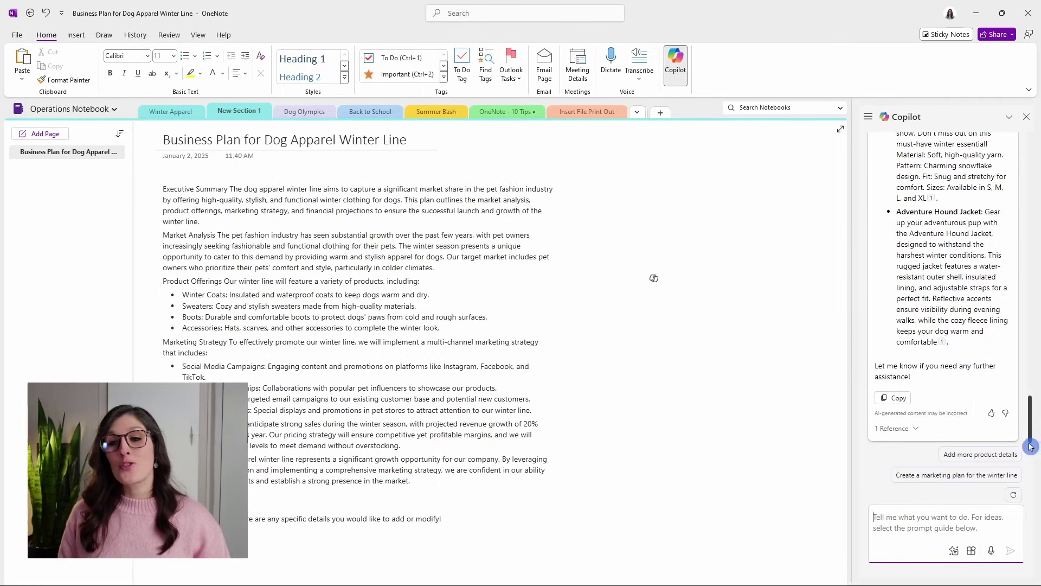
# Step: Tell Copilot it missed the dog booties; have it rewrite the list including them from Winter Apparel.docx
pyautogui.click(934, 525)
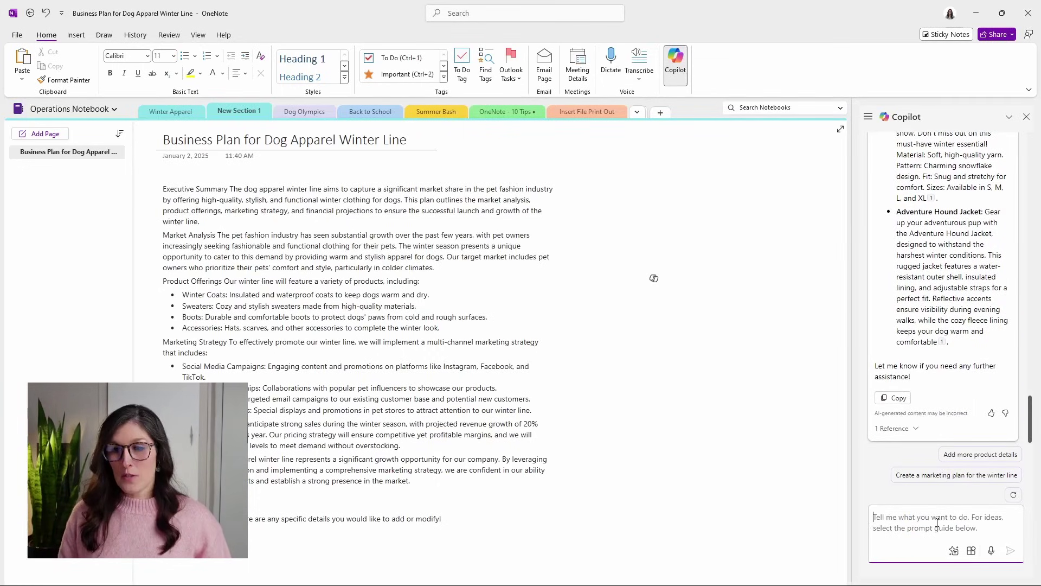
pyautogui.write('you missed the dog booties, rewrite and include the dog booties from the')
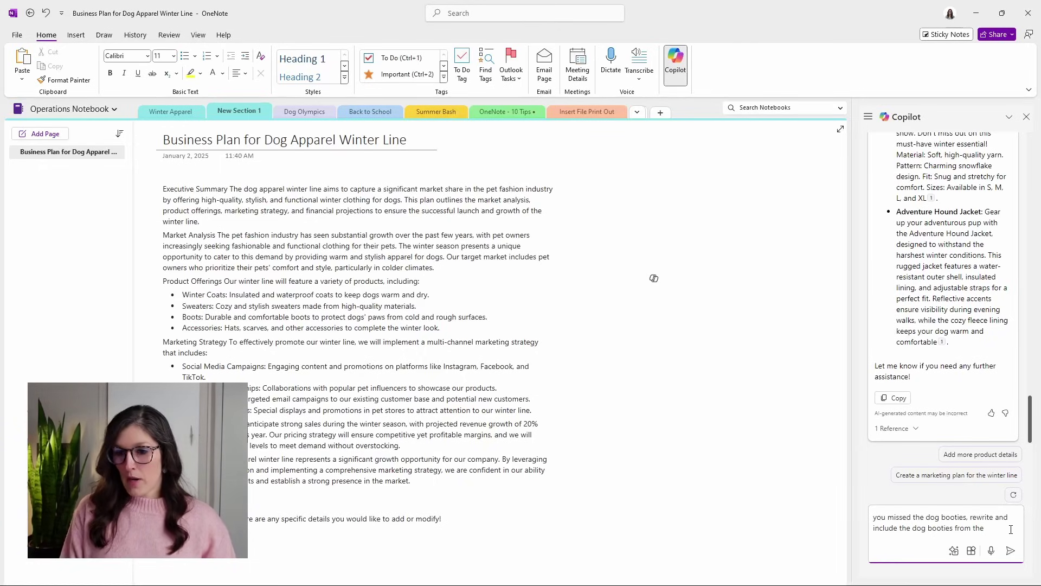
pyautogui.write(' /w')
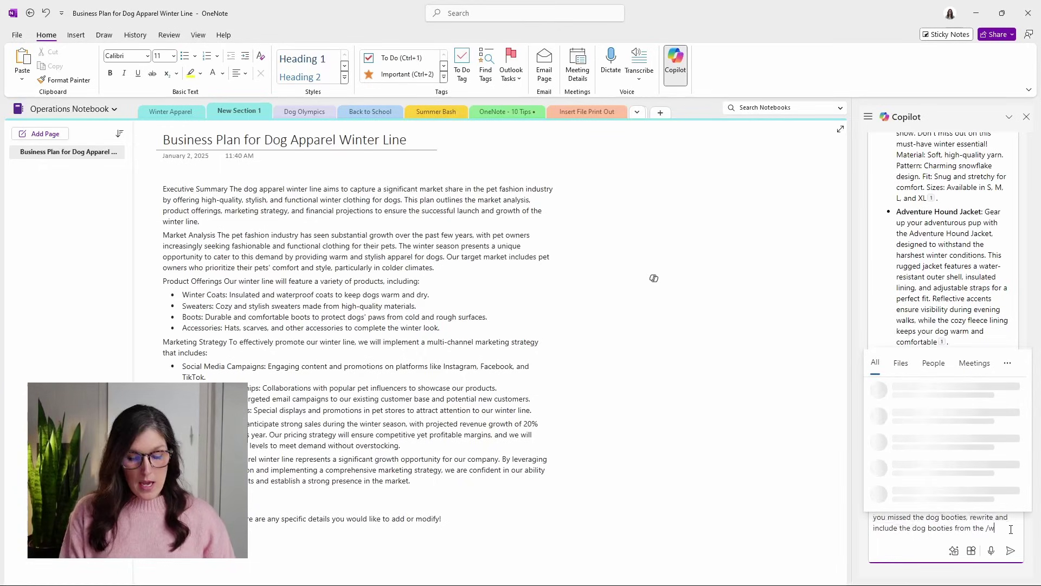
pyautogui.write('inter')
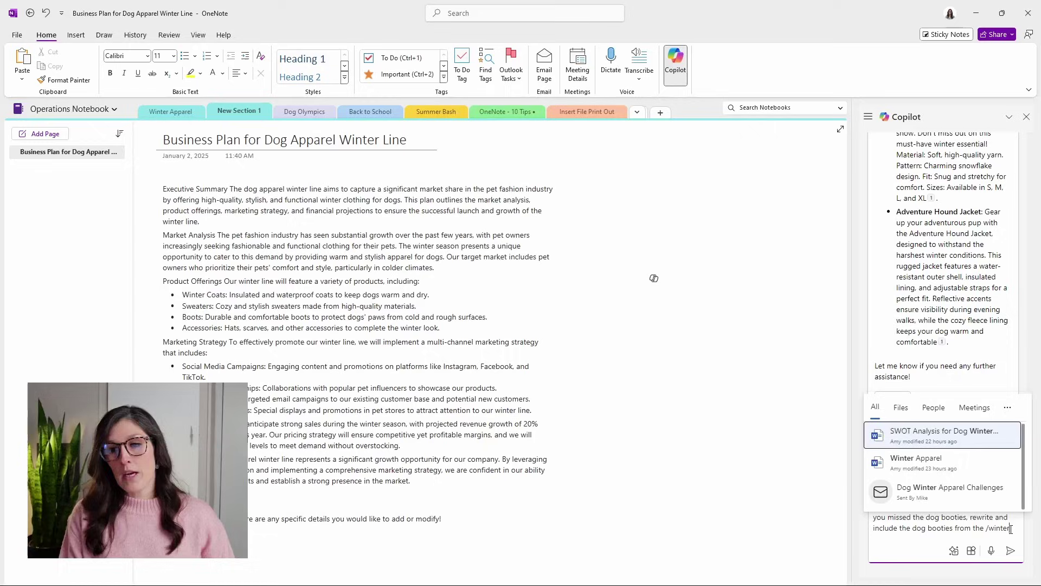
pyautogui.click(976, 466)
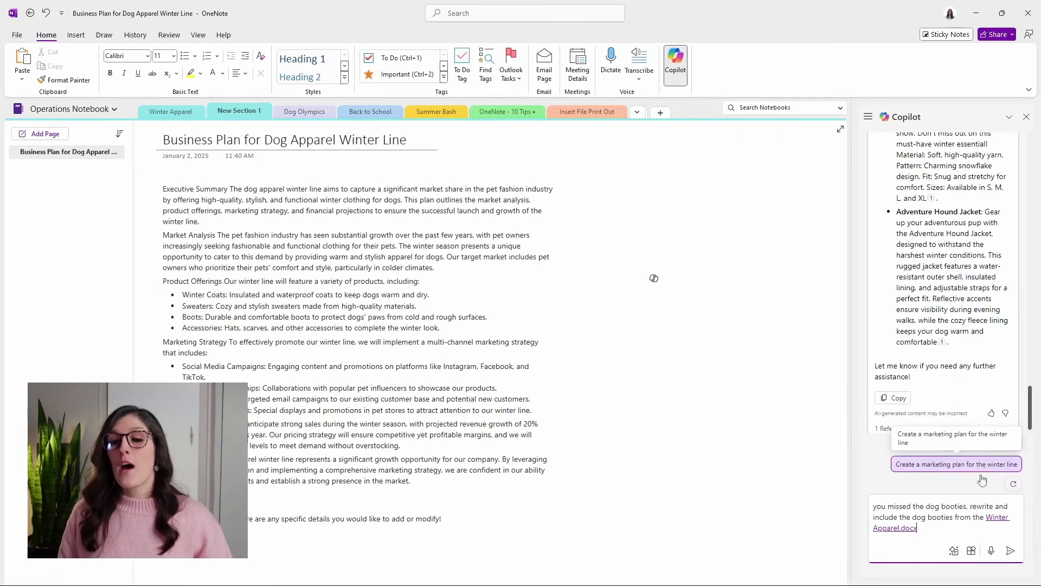
pyautogui.click(1011, 551)
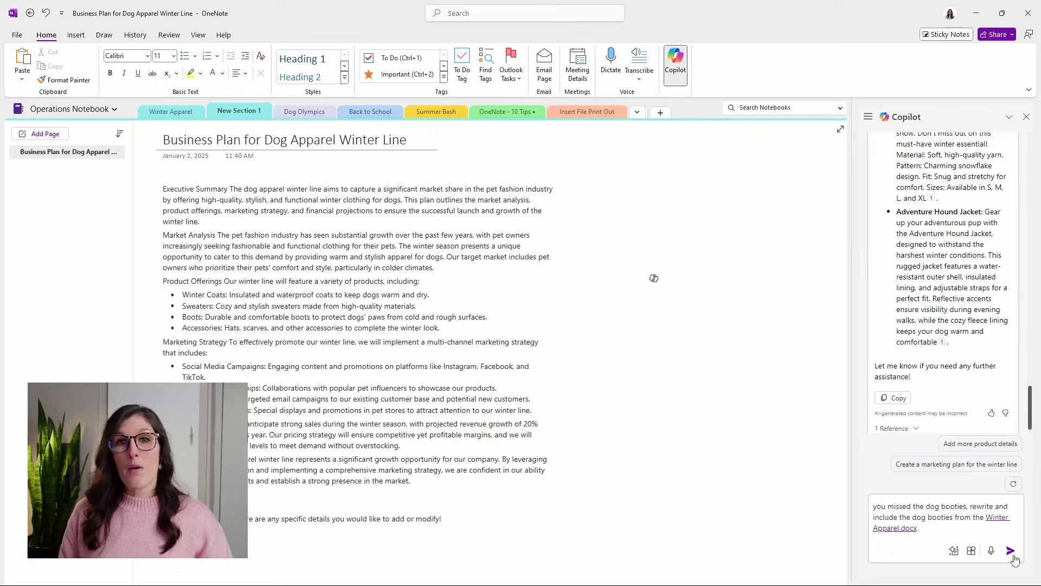
pyautogui.click(1031, 458)
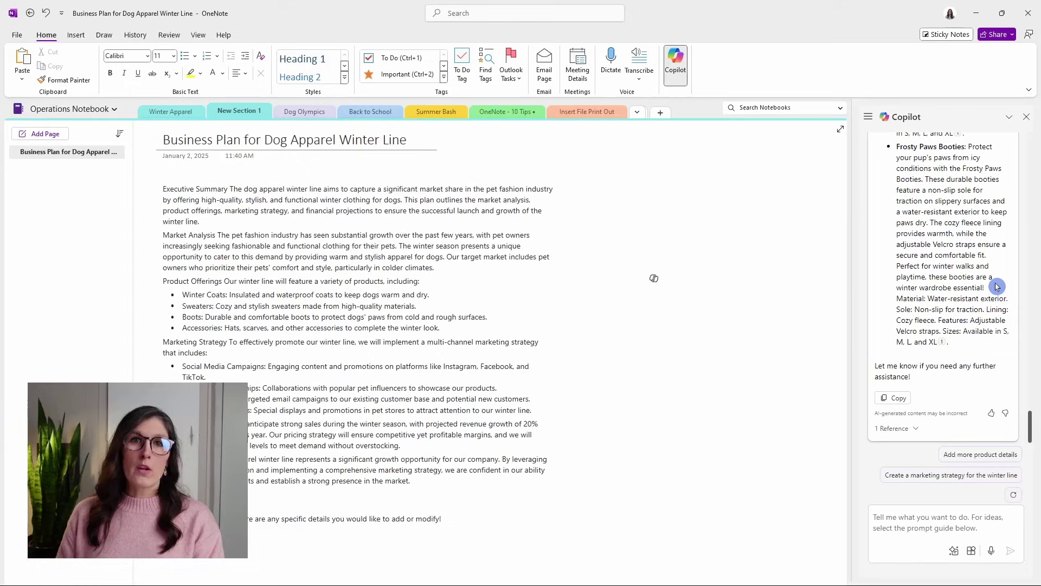
# Step: Ask Copilot to 'tabulate' the product list
pyautogui.click(906, 523)
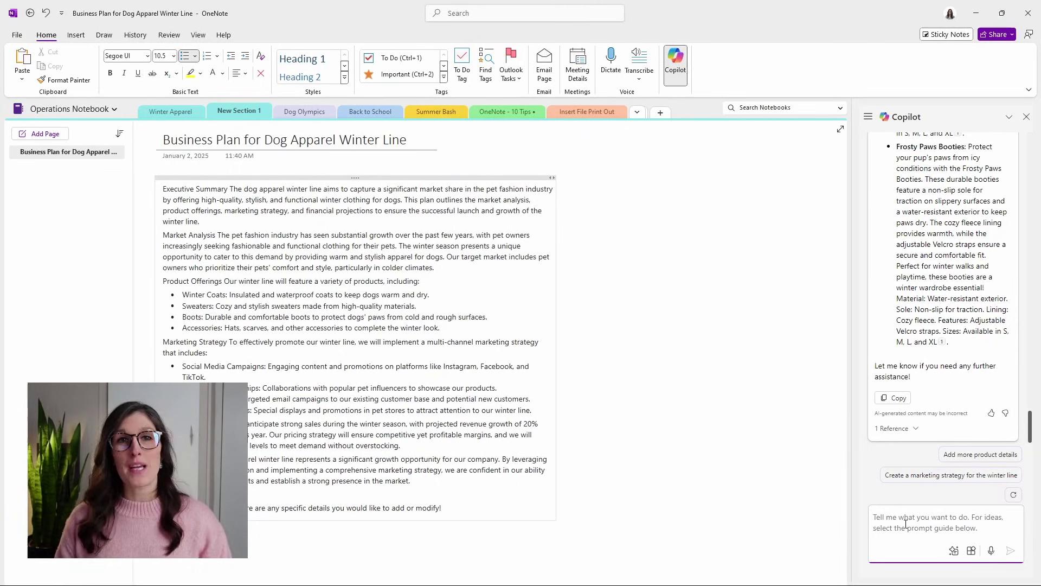
pyautogui.click(906, 524)
pyautogui.write('tabulate')
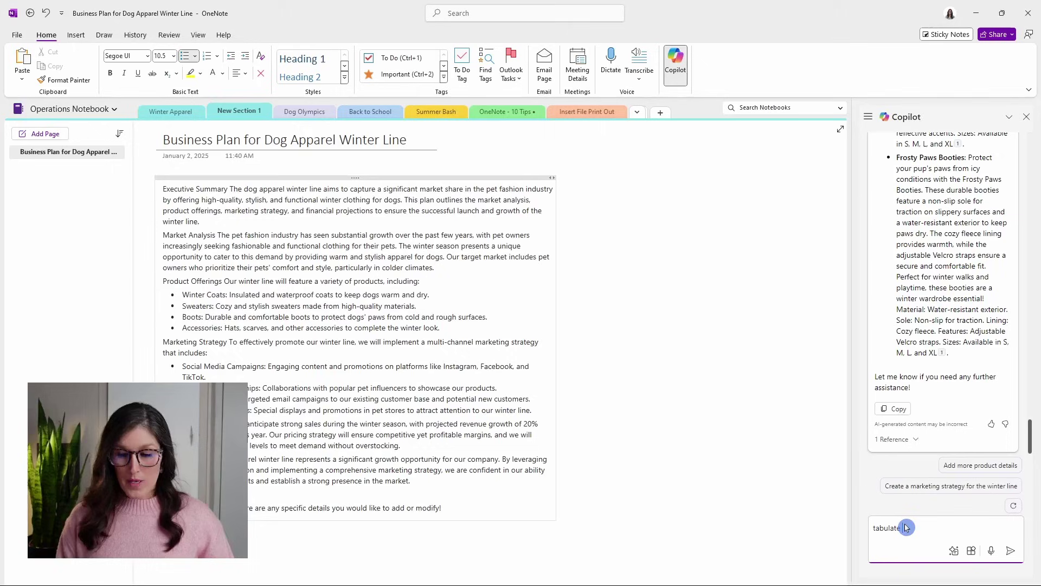
pyautogui.press('Return')
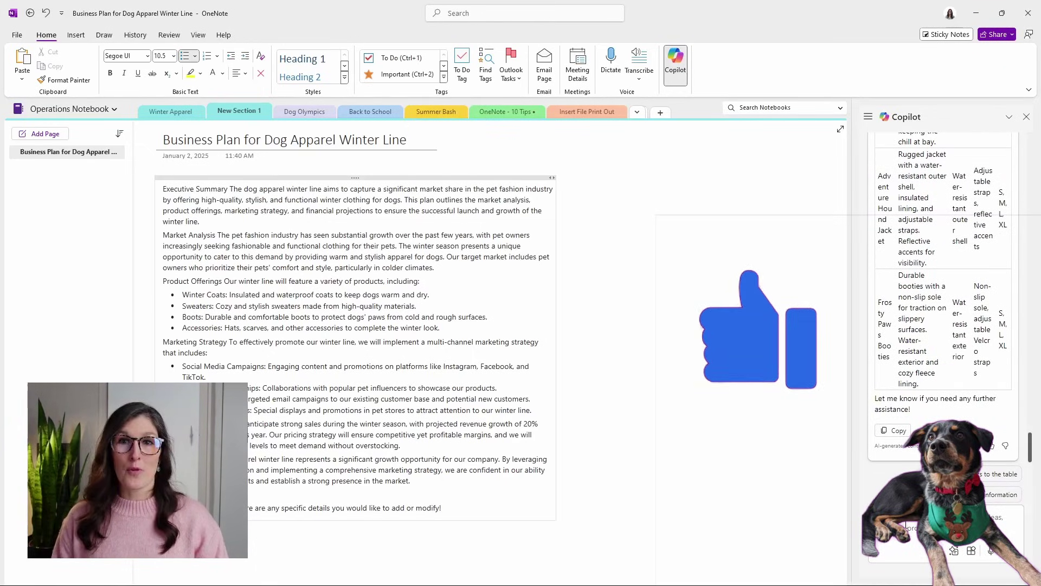
# Step: Copy Copilot's product table and paste it over the four Product Offerings bullets
pyautogui.click(894, 430)
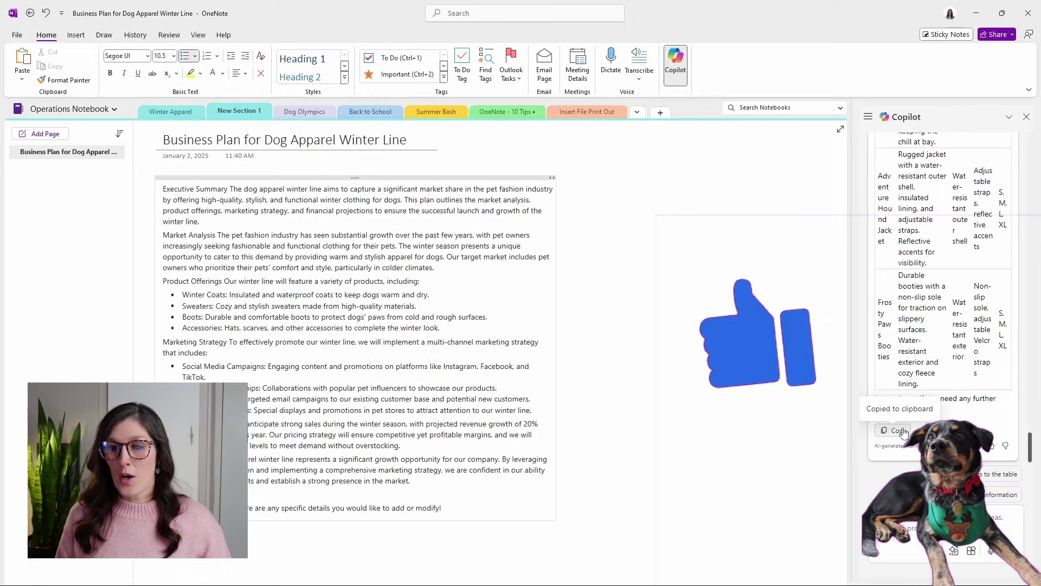
pyautogui.moveTo(181, 294); pyautogui.dragTo(456, 326)
pyautogui.hotkey('ctrl', 'v')
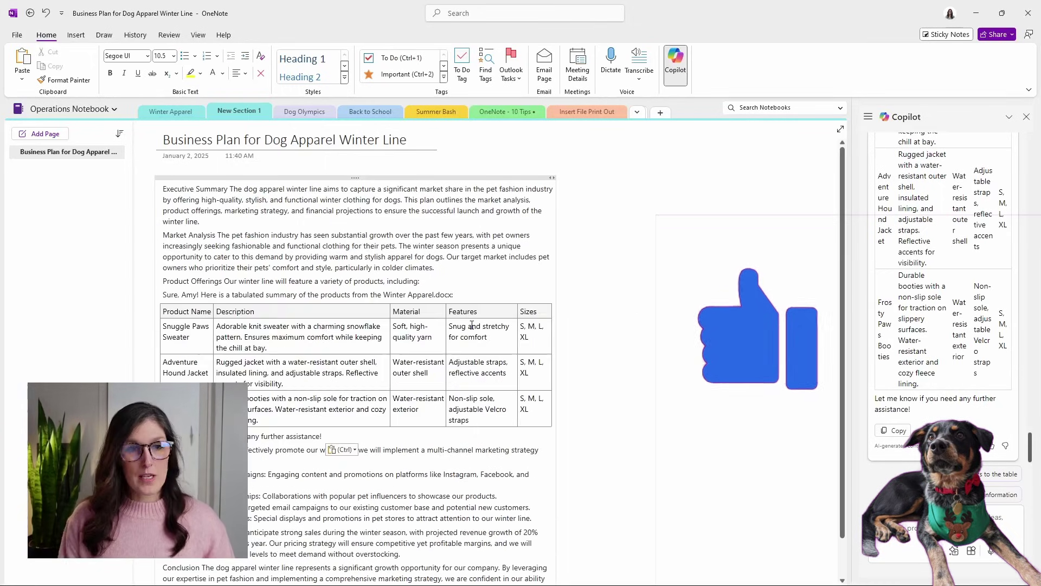
pyautogui.click(922, 520)
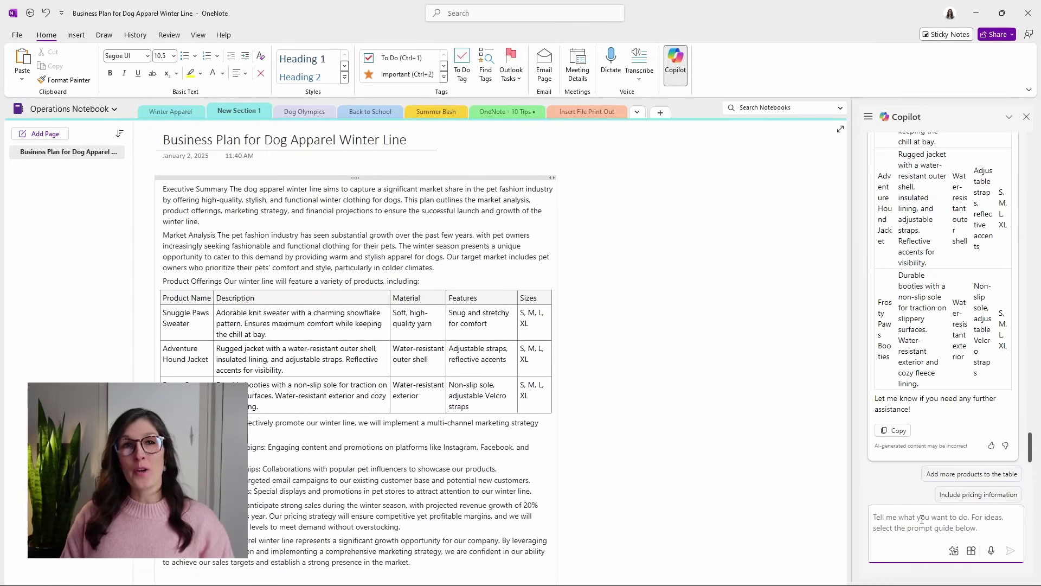
# Step: Ask Copilot to summarize this week's winter dog apparel challenges discussion, tagging the colleague from People
pyautogui.click(922, 522)
pyautogui.write('summarize key points discussed about winter dog apparel challenges this week with ')
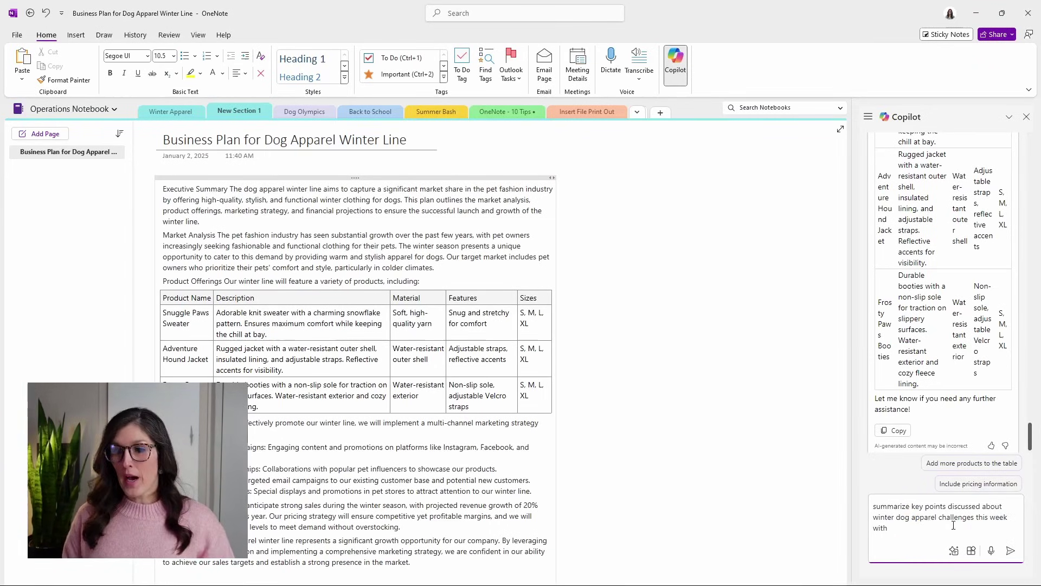
pyautogui.write('/')
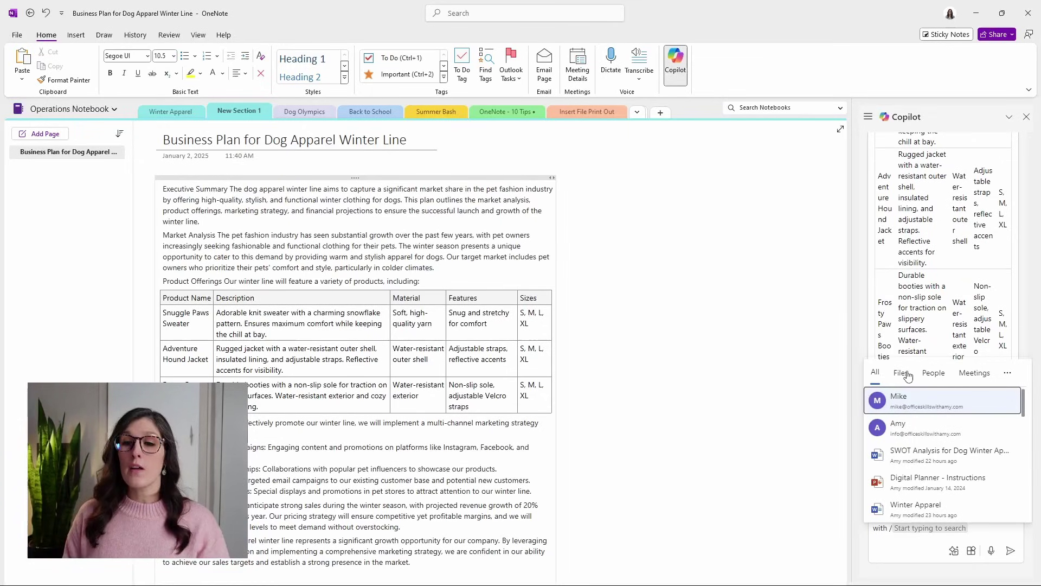
pyautogui.click(907, 375)
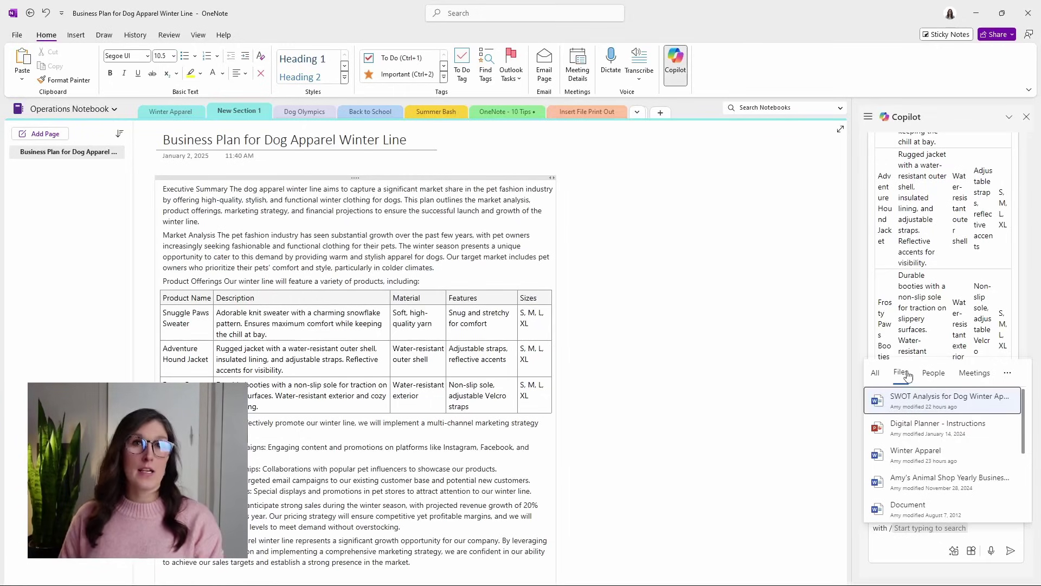
pyautogui.click(936, 374)
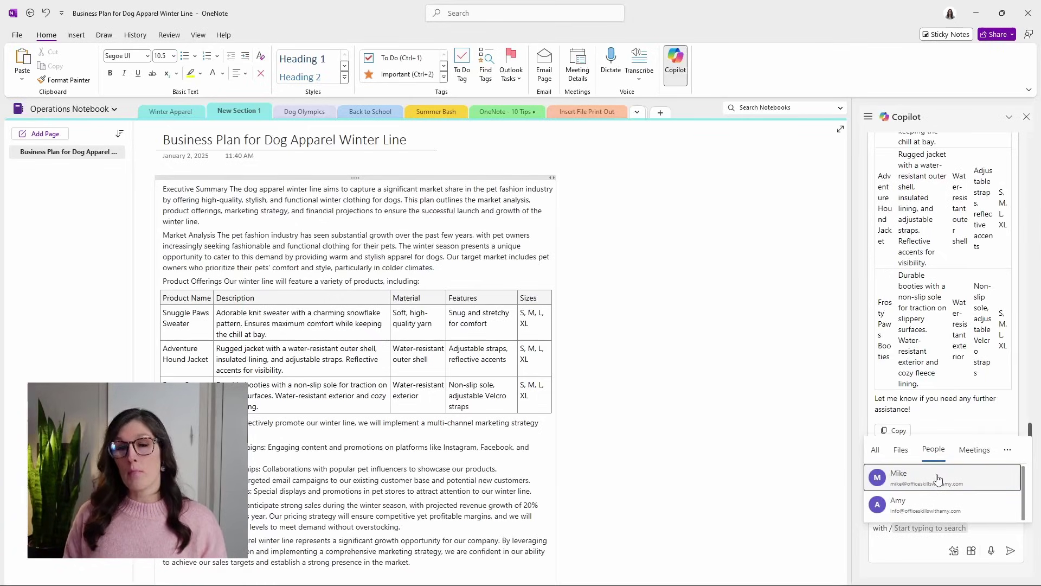
pyautogui.click(977, 450)
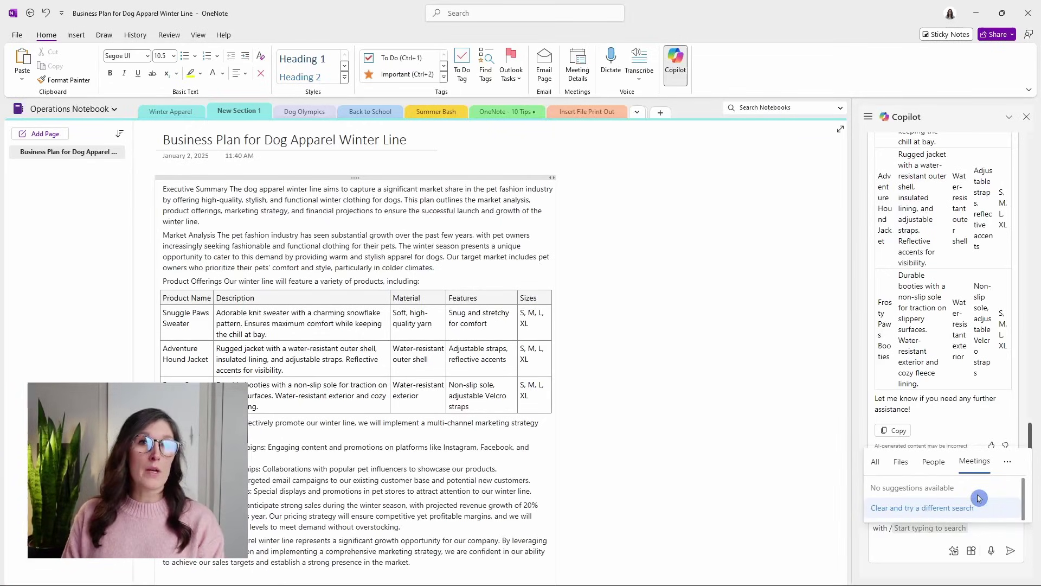
pyautogui.click(1006, 463)
pyautogui.click(1016, 484)
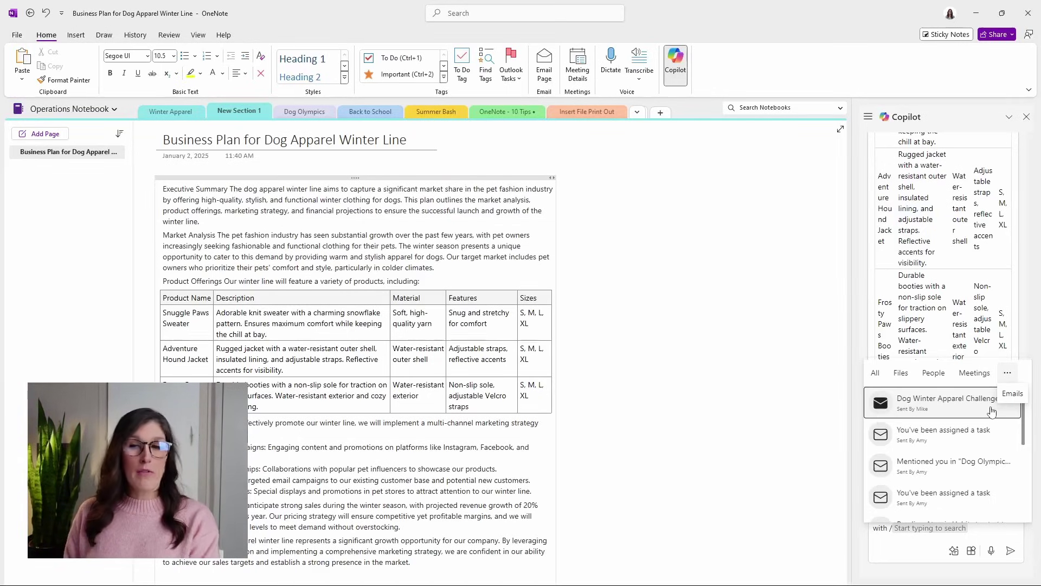
pyautogui.click(941, 377)
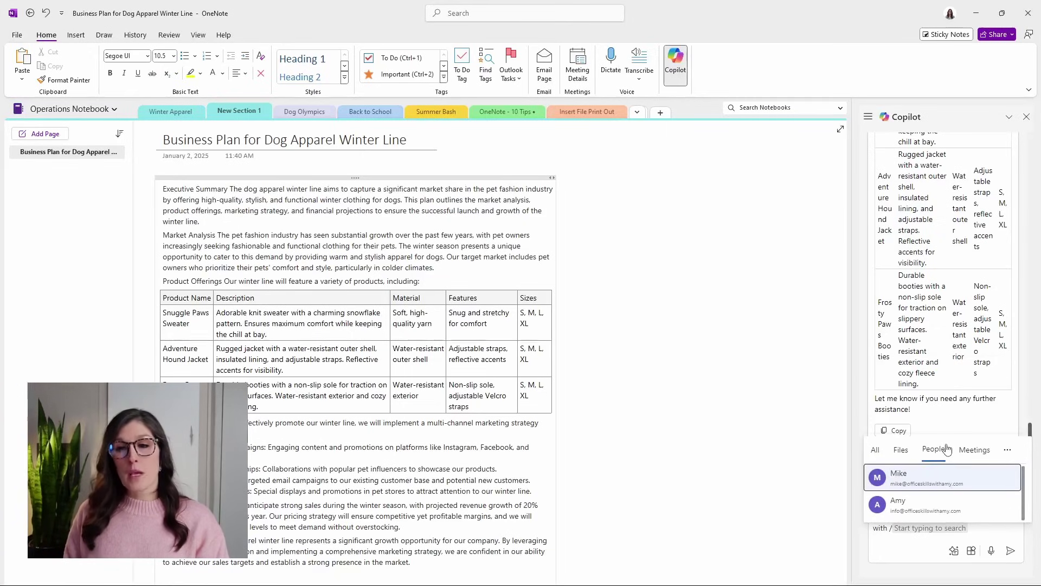
pyautogui.click(944, 477)
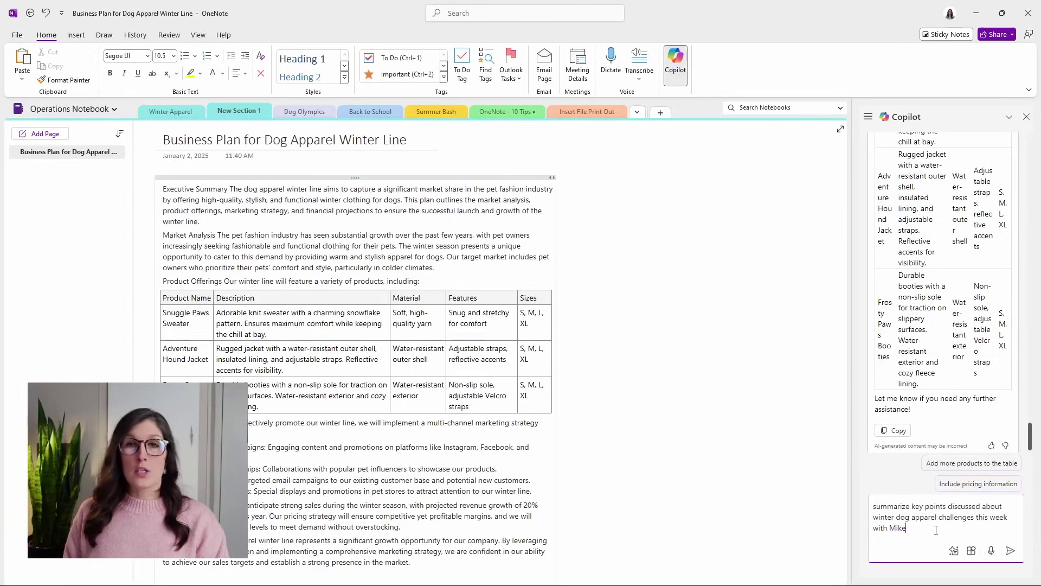
pyautogui.press('Return')
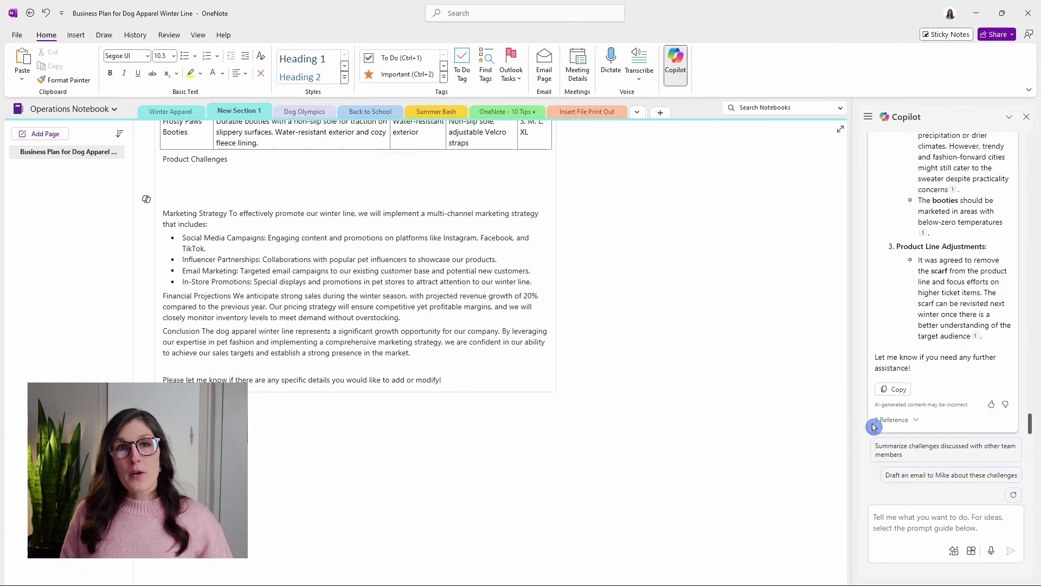
# Step: Verify the summary cites the Dog Winter Apparel Challenges email, then copy Copilot's answer
pyautogui.click(923, 420)
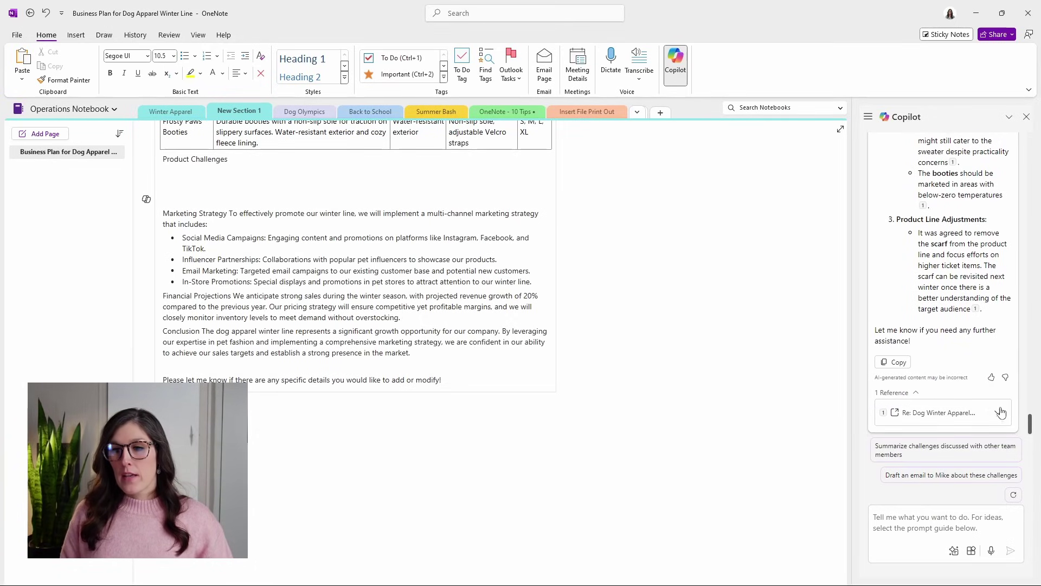
pyautogui.click(999, 415)
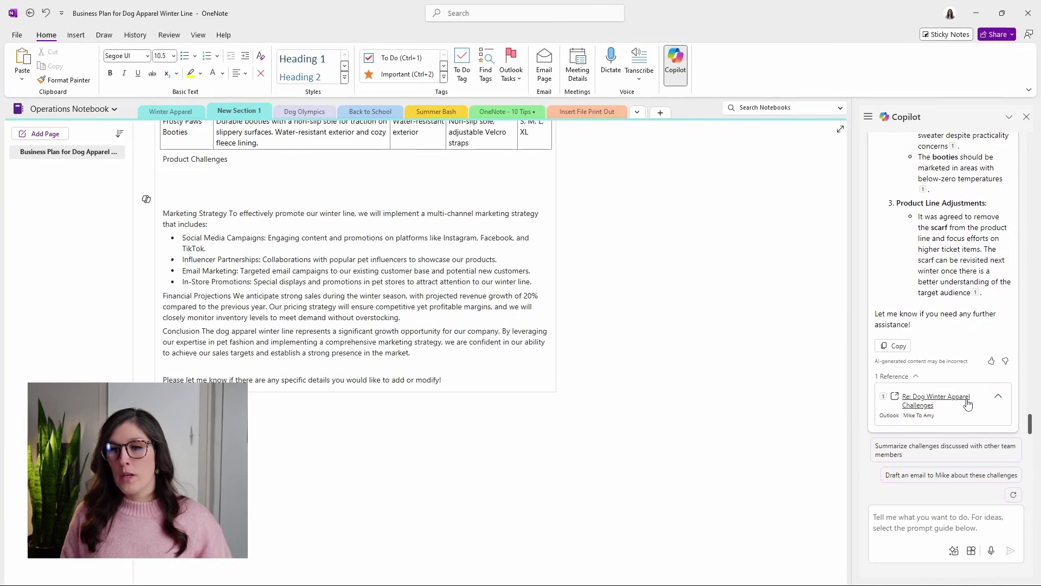
pyautogui.click(885, 427)
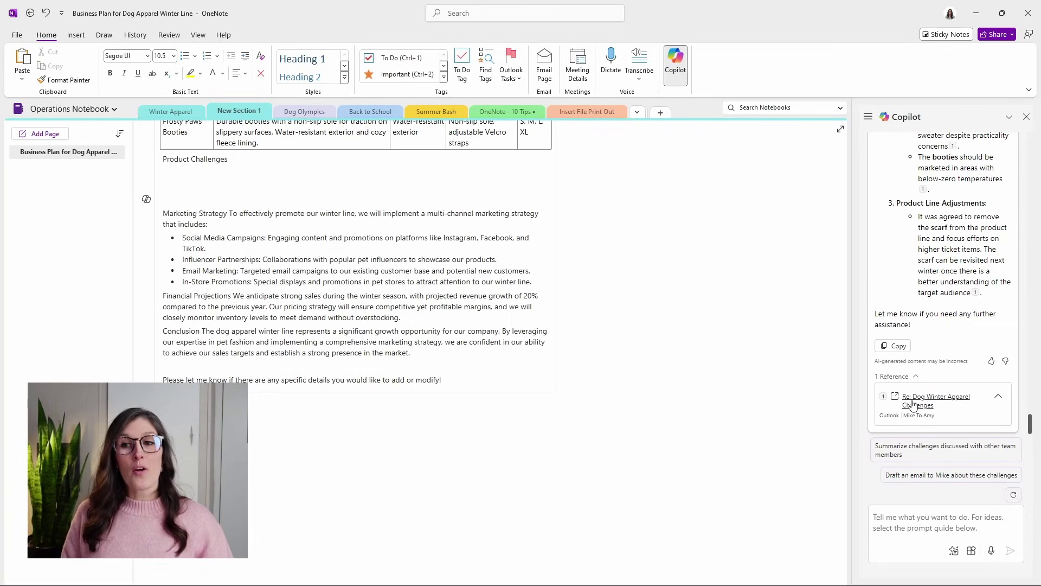
pyautogui.scroll(1, 917, 390)
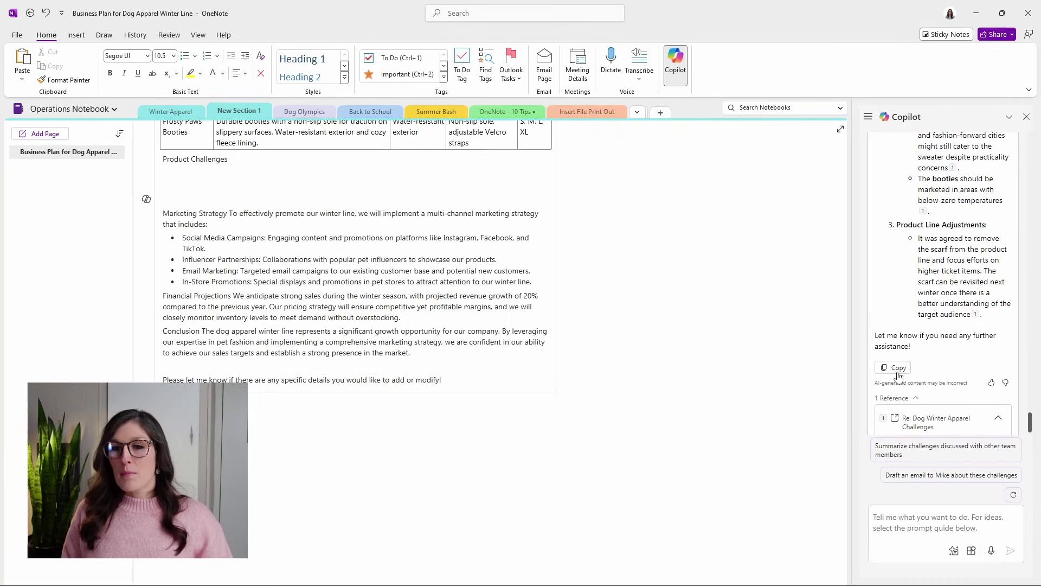
pyautogui.click(896, 368)
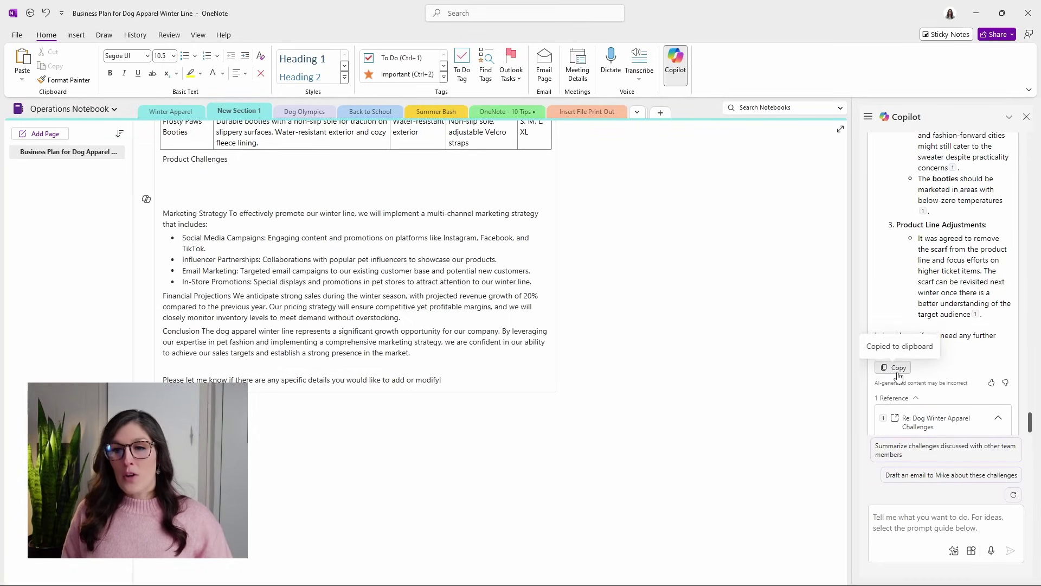
# Step: Paste the summary under Product Challenges and delete its introductory sentence and closing offer-of-help line
pyautogui.click(177, 175)
pyautogui.hotkey('ctrl', 'v')
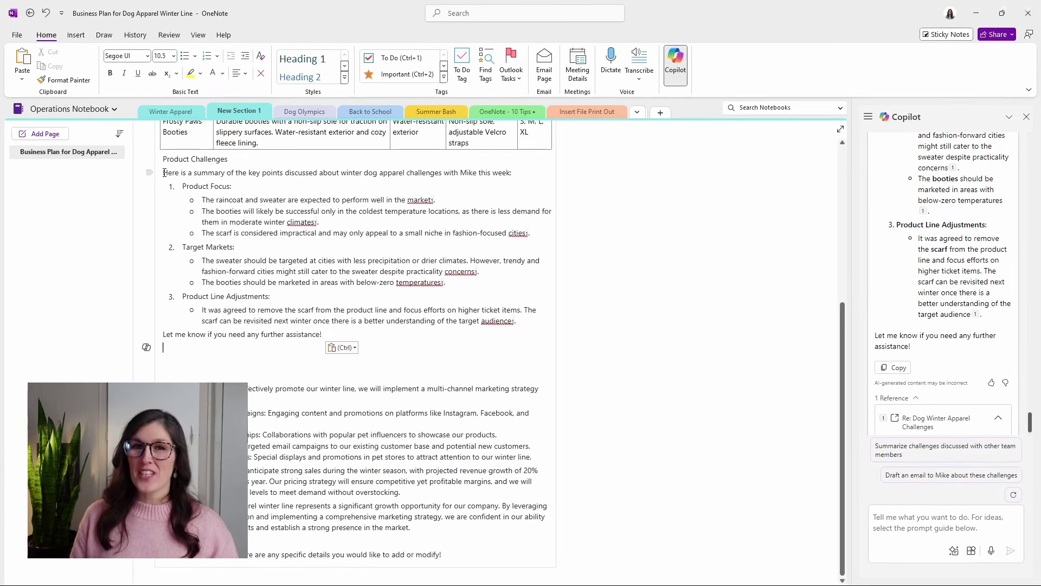
pyautogui.moveTo(163, 172); pyautogui.dragTo(523, 172)
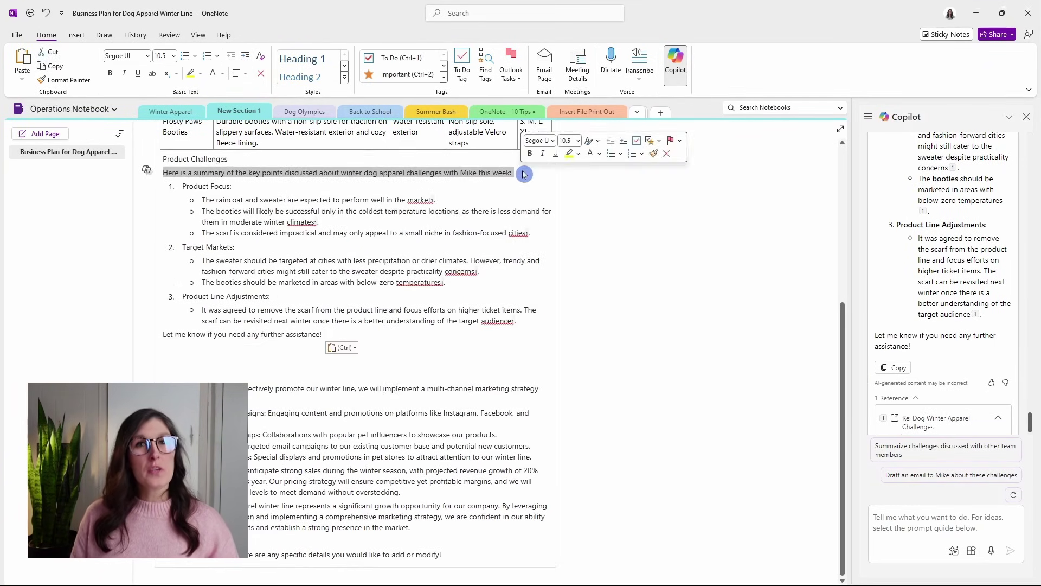
pyautogui.press('Delete')
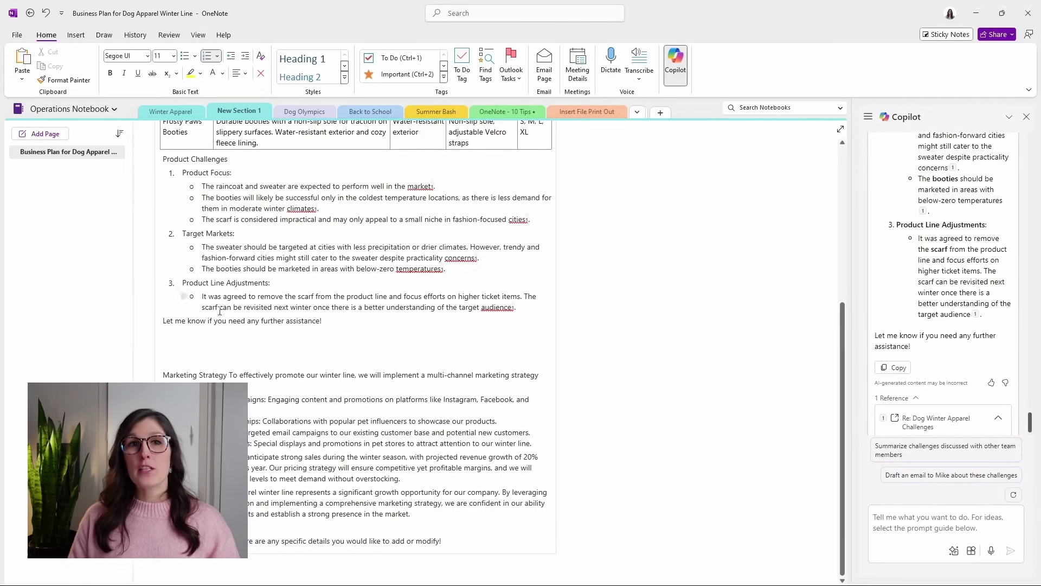
pyautogui.moveTo(163, 320); pyautogui.dragTo(263, 345)
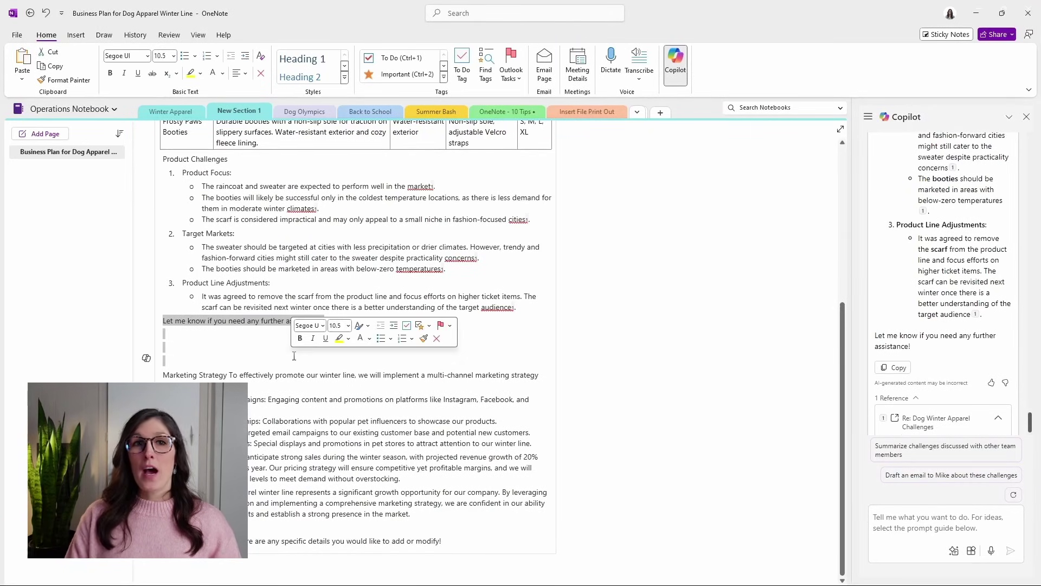
pyautogui.press('Delete')
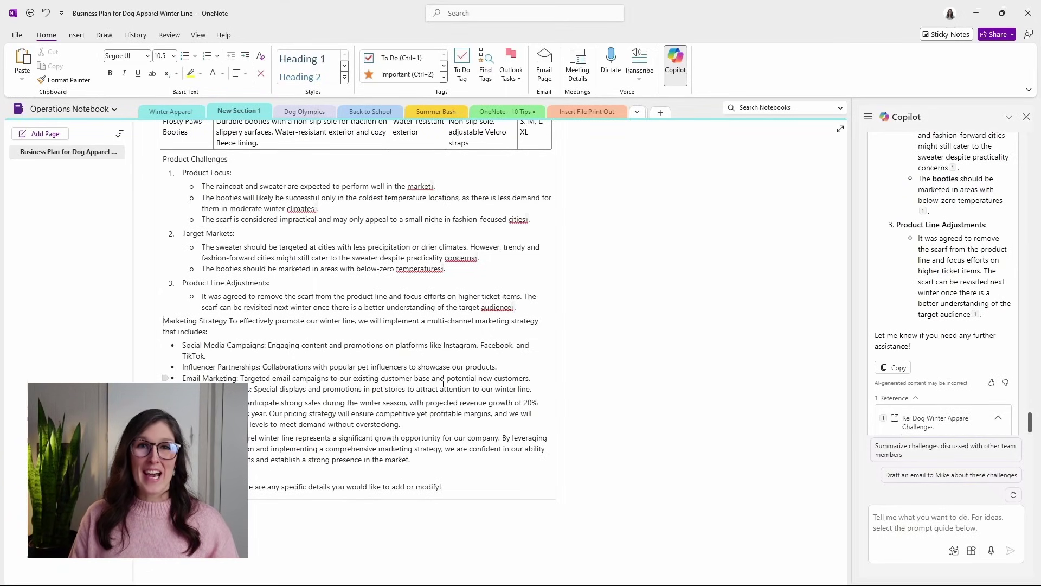
# Step: Send Copilot the request 'summarize market trends for dog apparel line'
pyautogui.scroll(5, 443, 384)
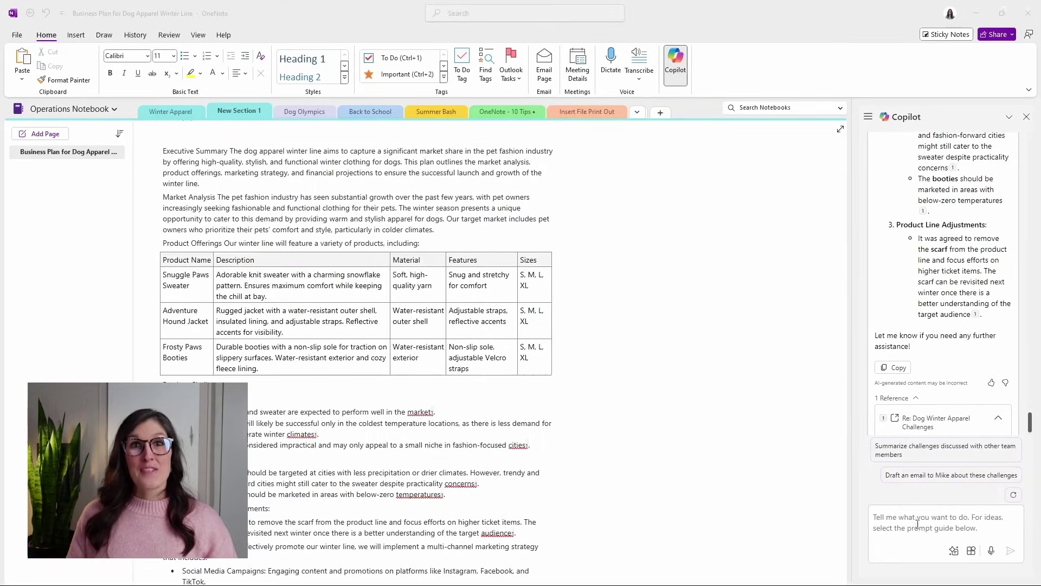
pyautogui.click(915, 518)
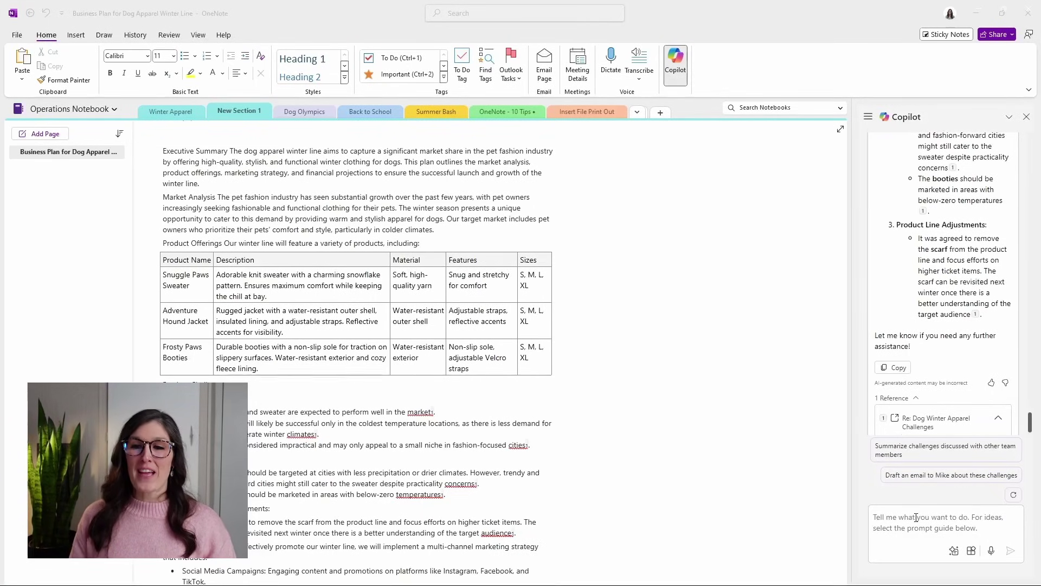
pyautogui.hotkey('ctrl', 'v')
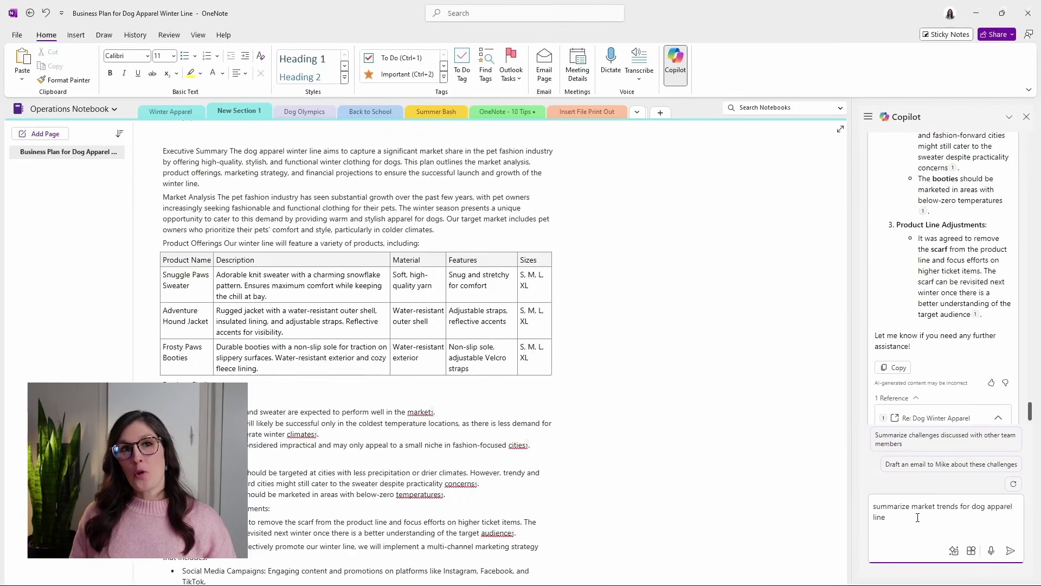
pyautogui.press('Return')
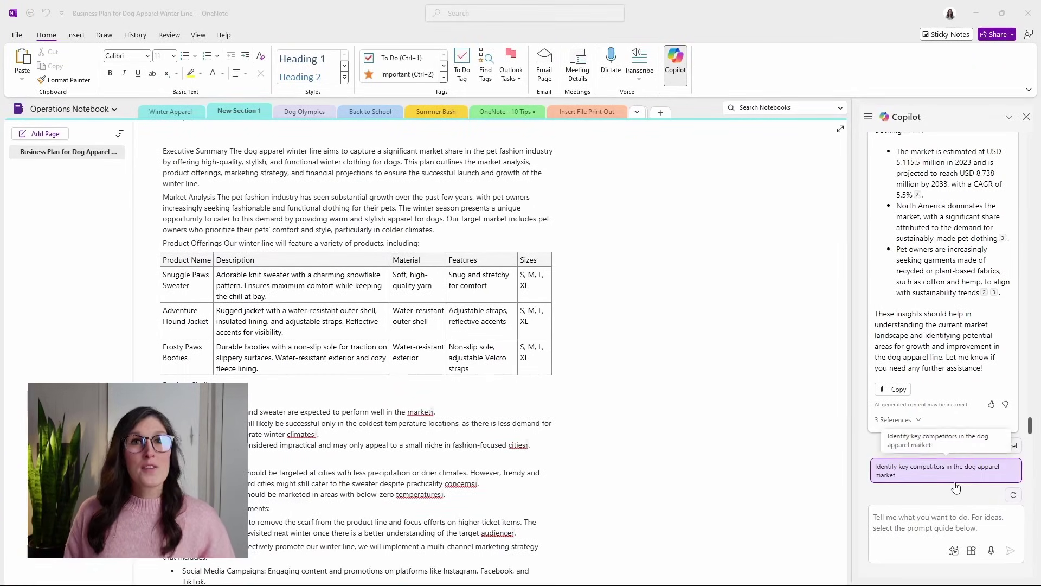
pyautogui.scroll(1, 1020, 428)
pyautogui.moveTo(1034, 426); pyautogui.dragTo(1033, 409)
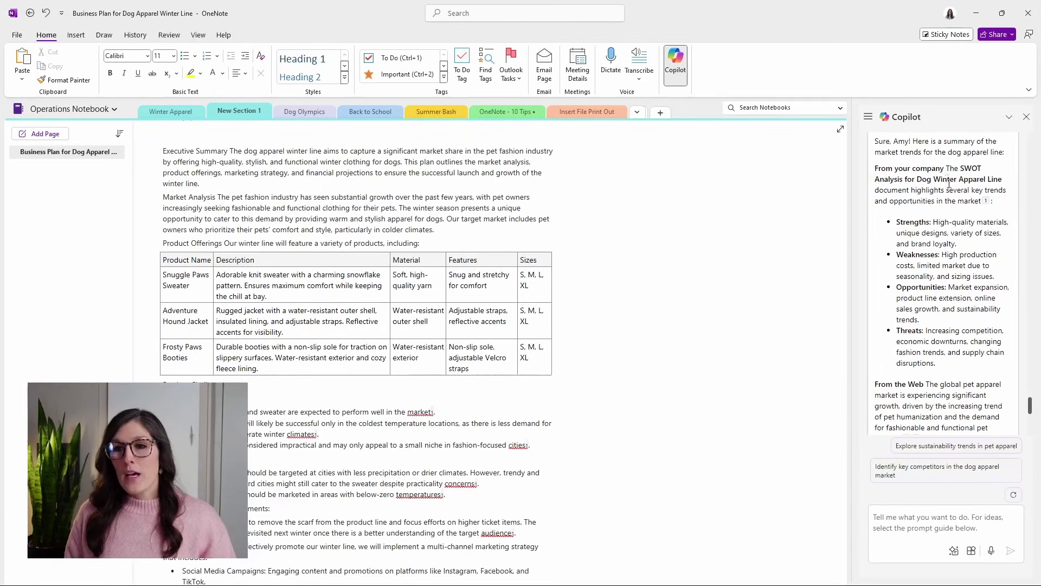
pyautogui.moveTo(987, 202)
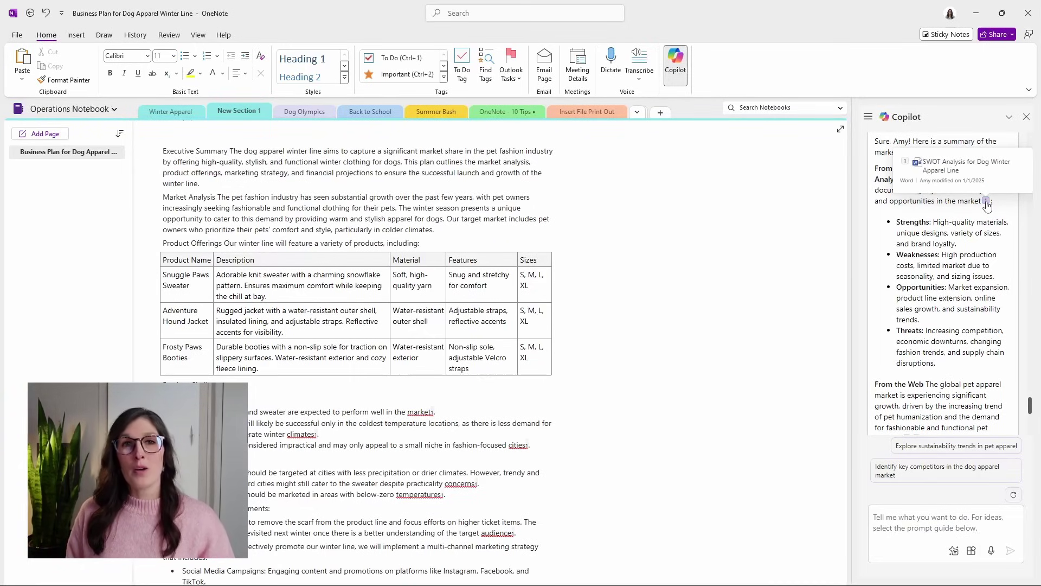
pyautogui.scroll(-3, 988, 233)
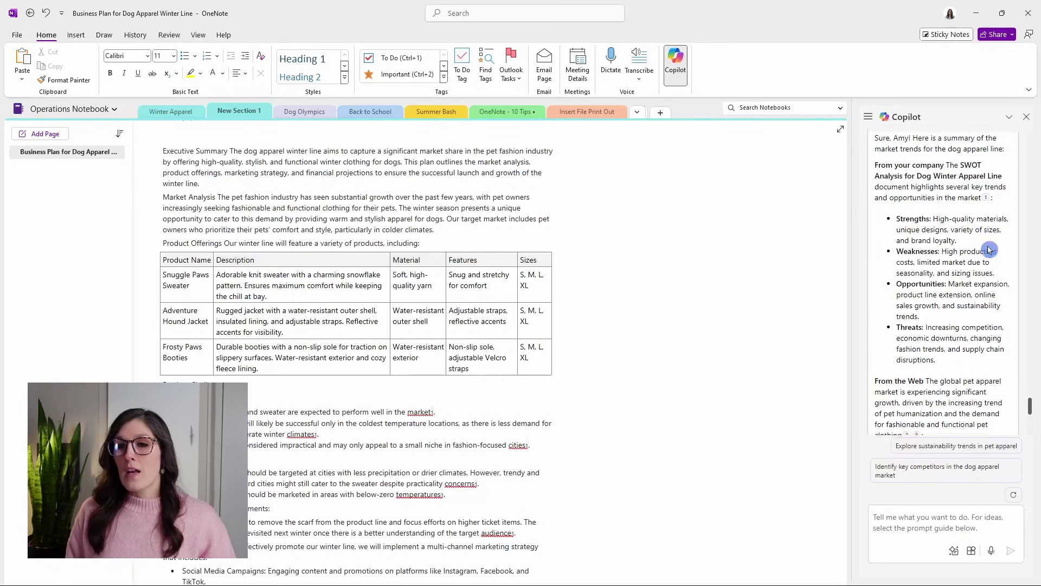
pyautogui.scroll(-3, 988, 249)
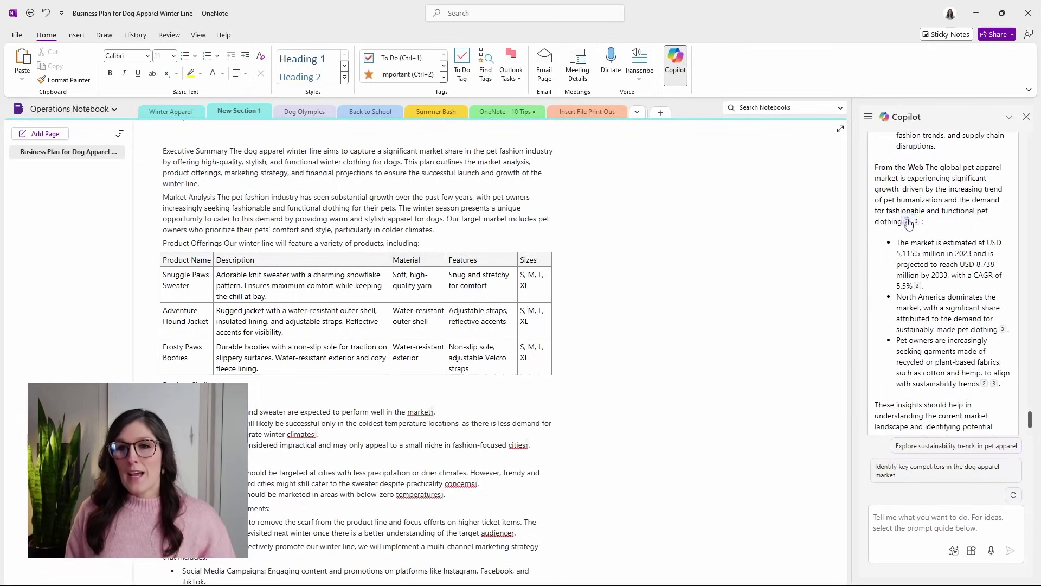
pyautogui.moveTo(908, 224)
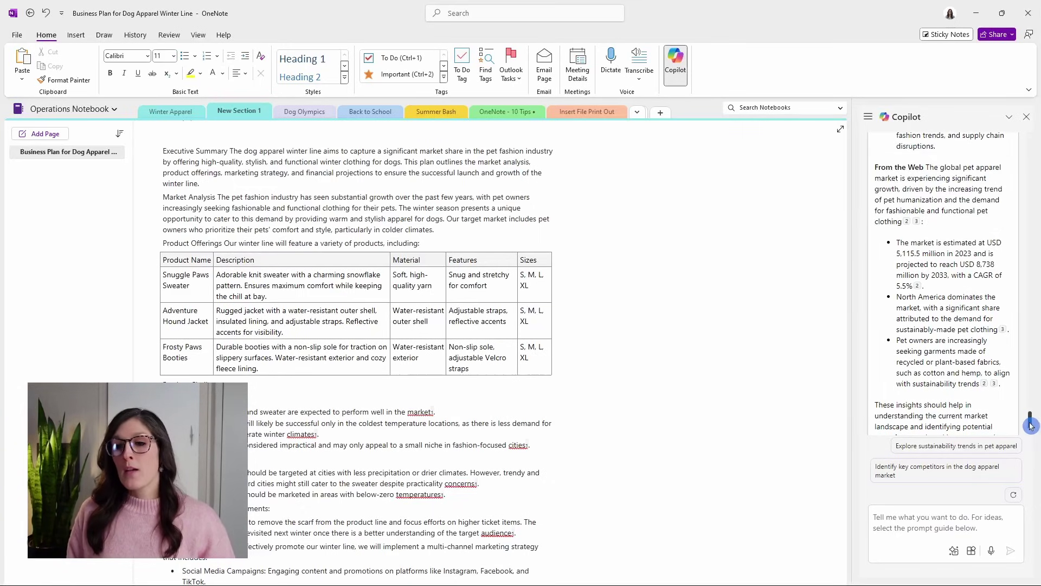
pyautogui.moveTo(1030, 427); pyautogui.dragTo(1034, 409)
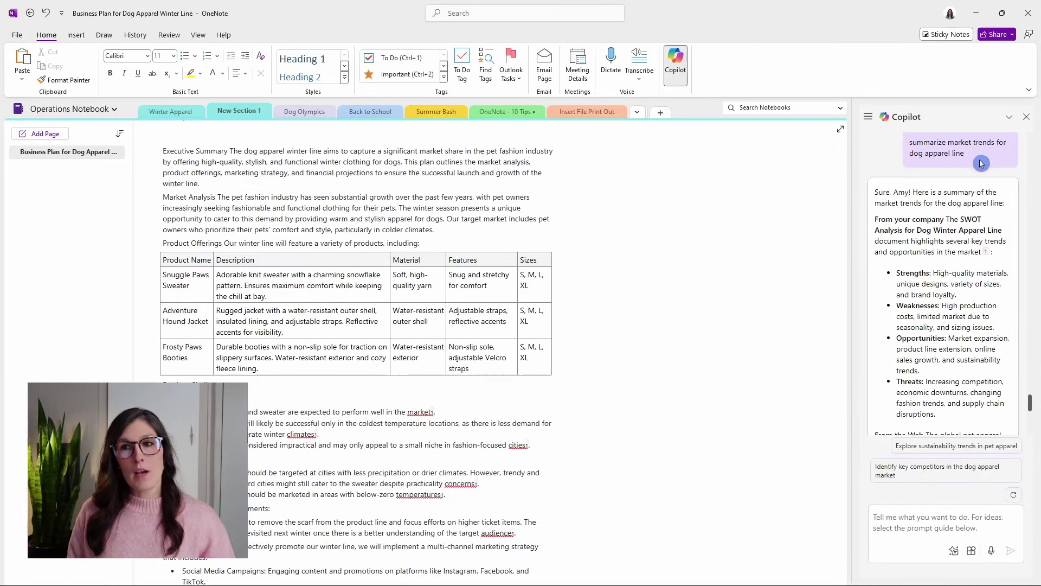
pyautogui.click(932, 213)
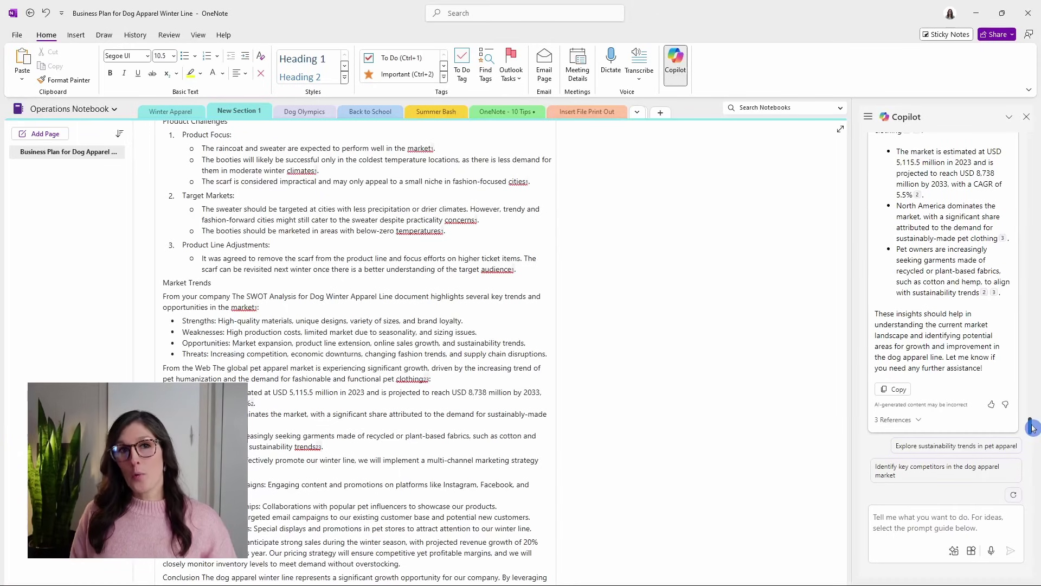
pyautogui.moveTo(1032, 427); pyautogui.dragTo(1029, 136)
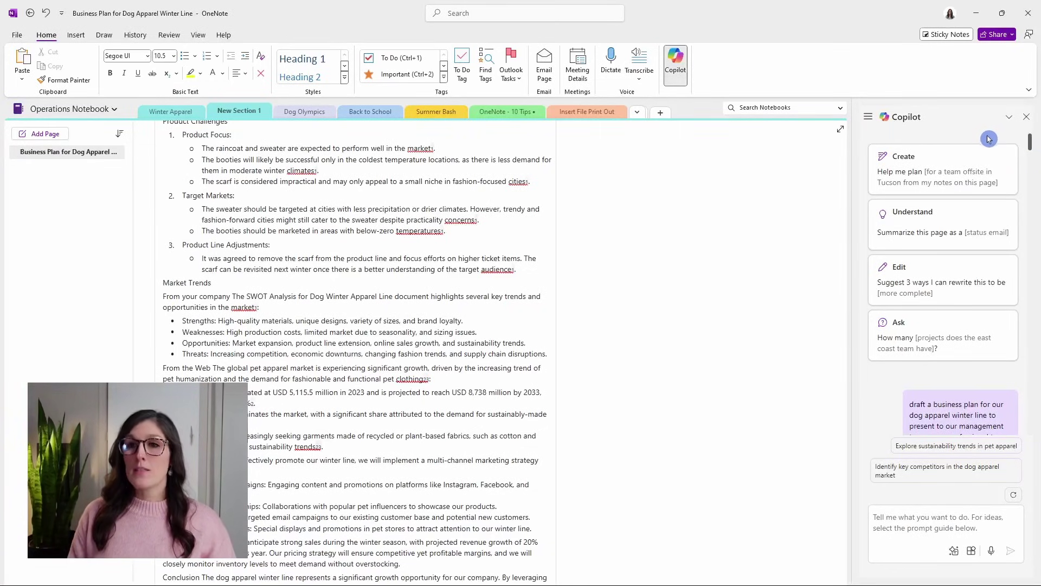
# Step: Start a new Copilot chat from the side menu, then open Chat history
pyautogui.click(870, 119)
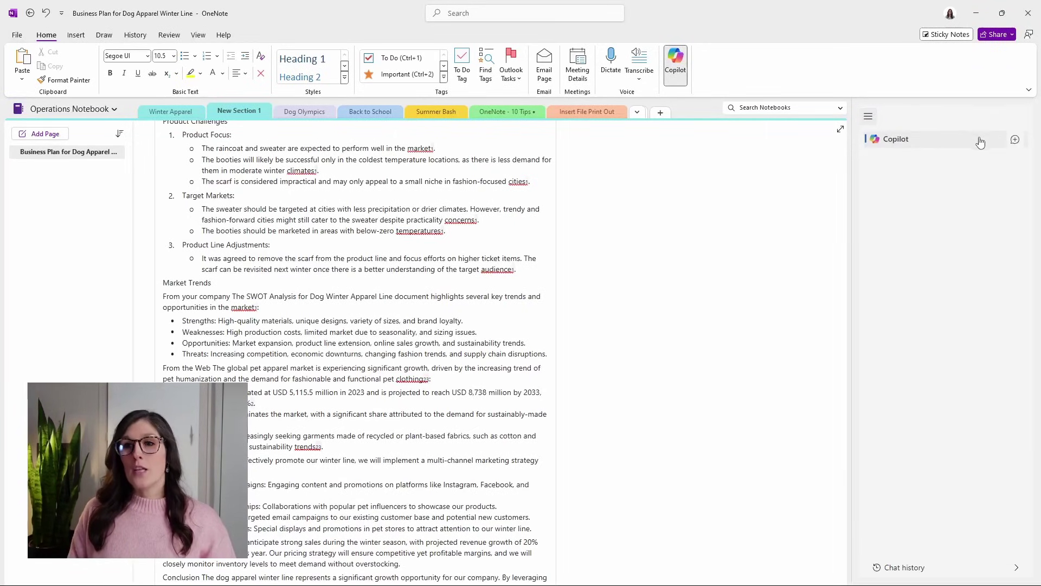
pyautogui.click(1017, 143)
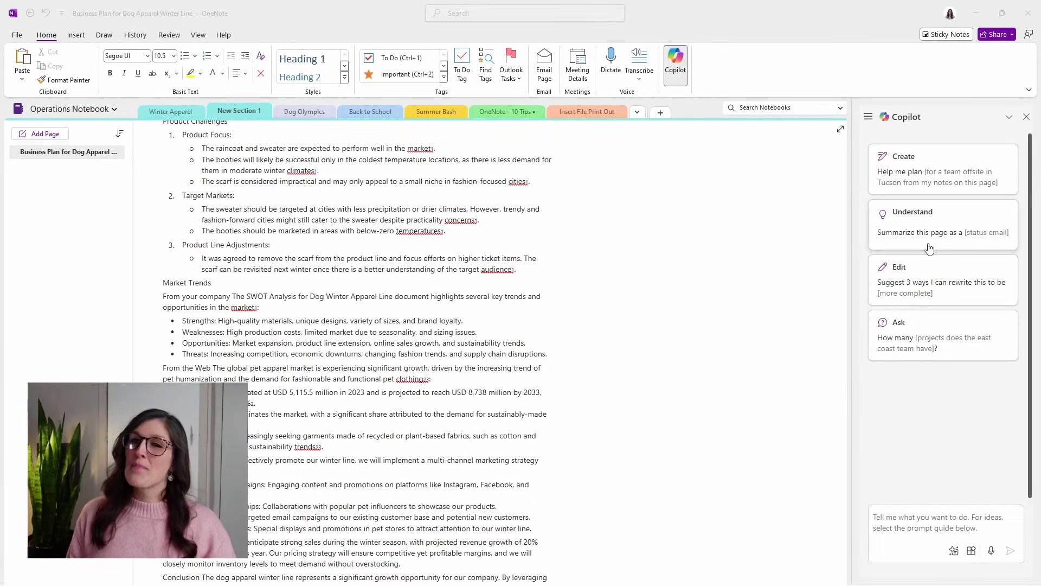
pyautogui.click(873, 119)
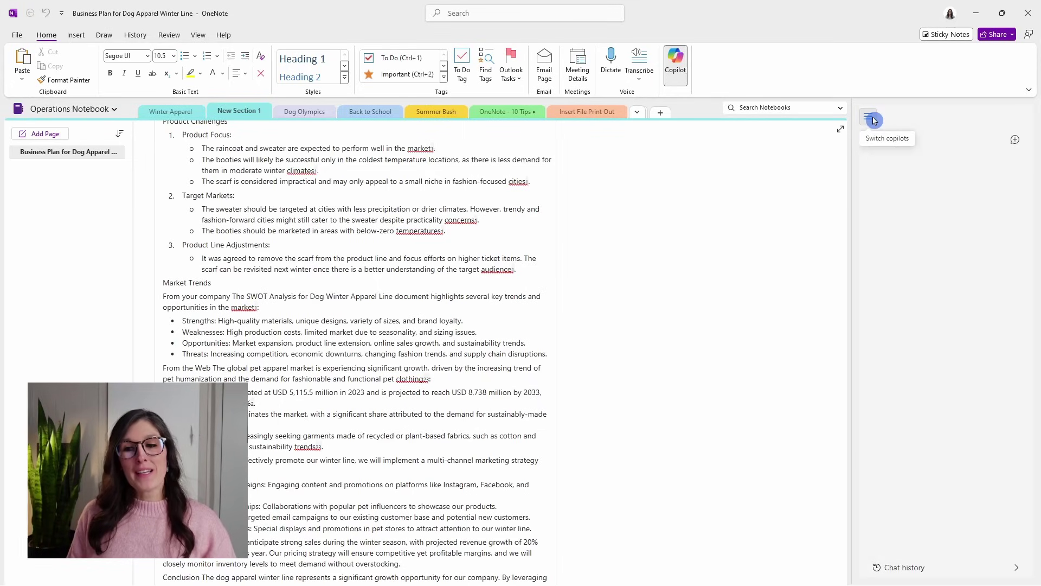
pyautogui.click(936, 570)
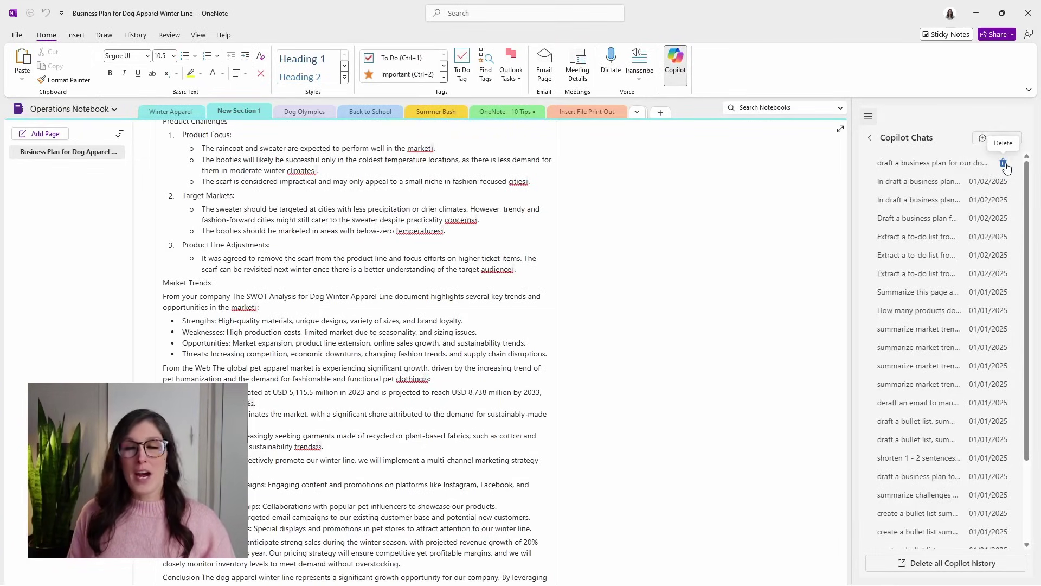
# Step: In a fresh chat, send the management email request about the winter plan, products and challenges
pyautogui.click(924, 565)
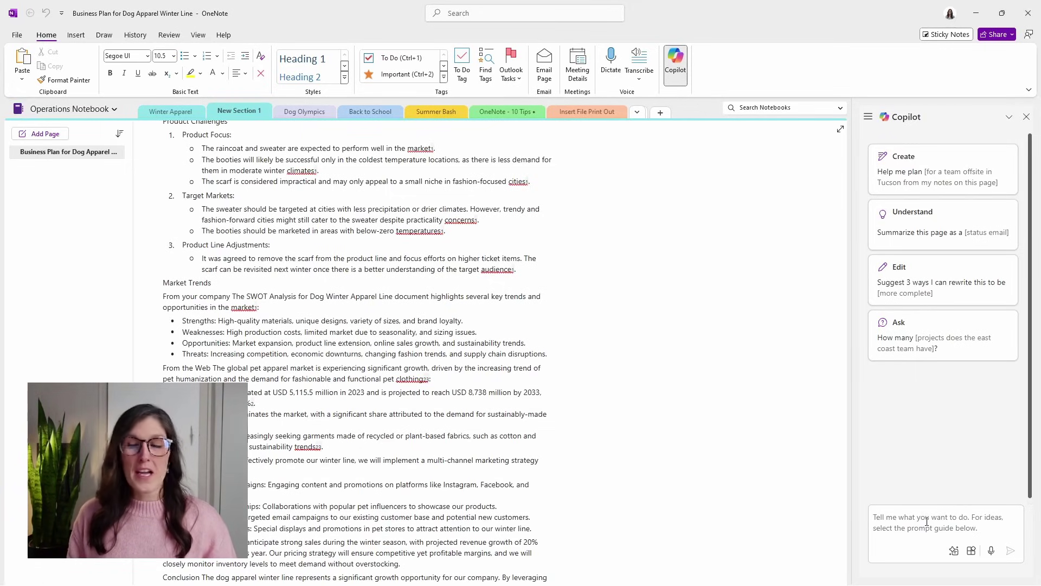
pyautogui.click(927, 522)
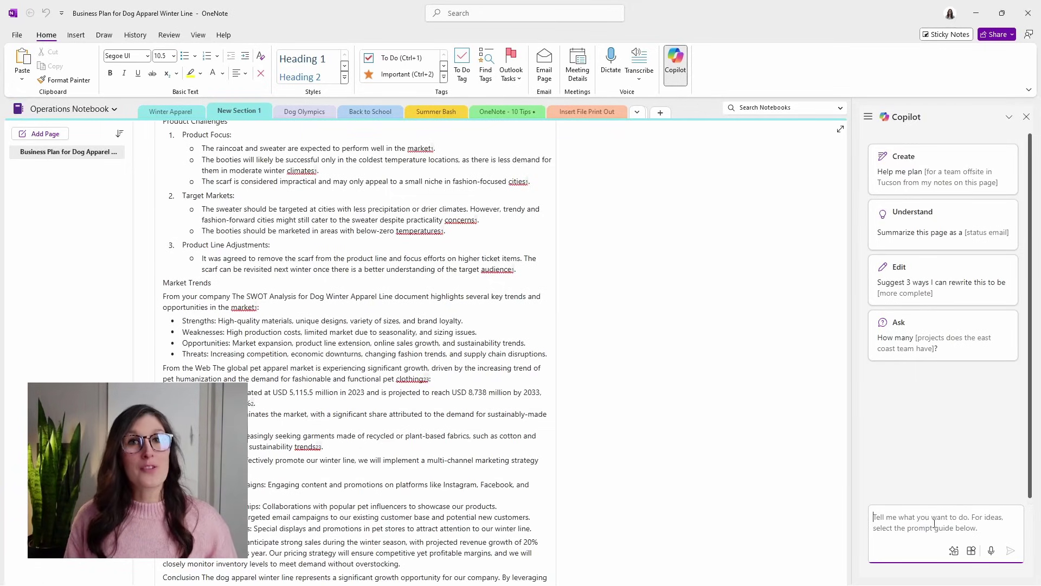
pyautogui.write('draft an email to management, introduce the winter apparel plan which will be a link to this page, introduce our product line and highlight the product challenges.')
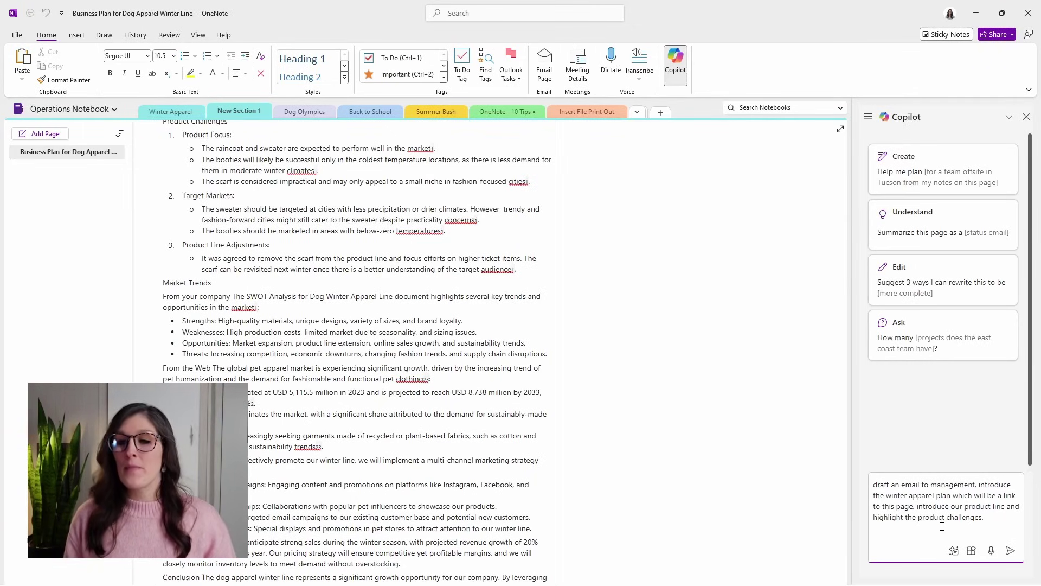
pyautogui.press('Return')
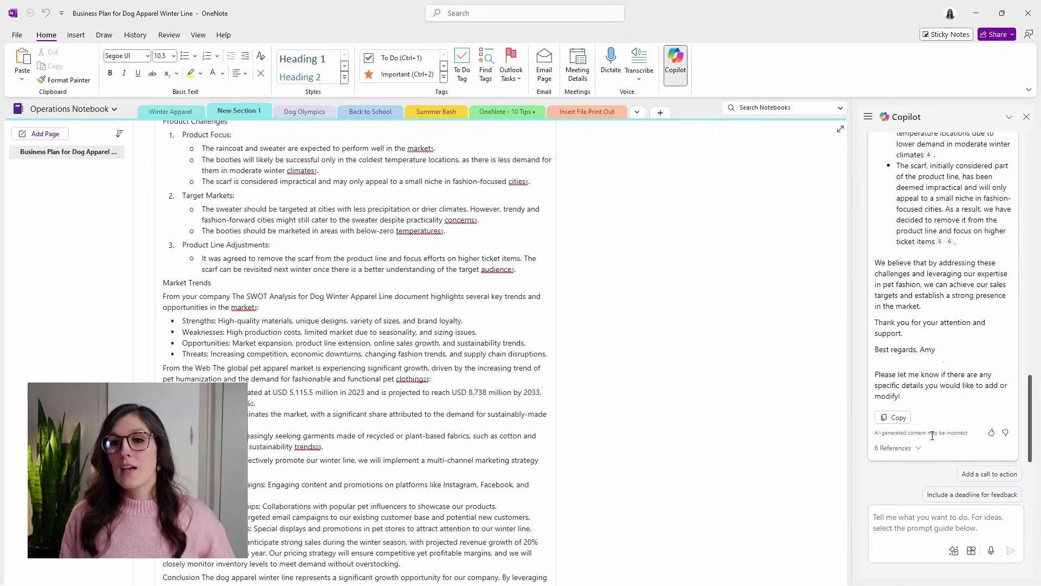
pyautogui.moveTo(1031, 435); pyautogui.dragTo(1030, 299)
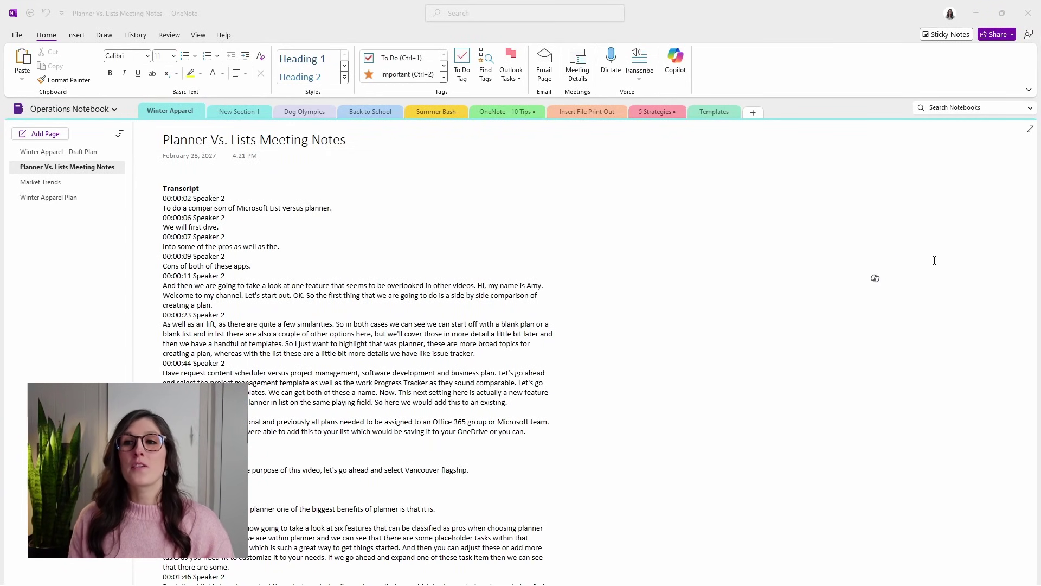
# Step: Scroll through the Planner Vs. Lists meeting transcript and select a passage of it
pyautogui.scroll(-6, 934, 261)
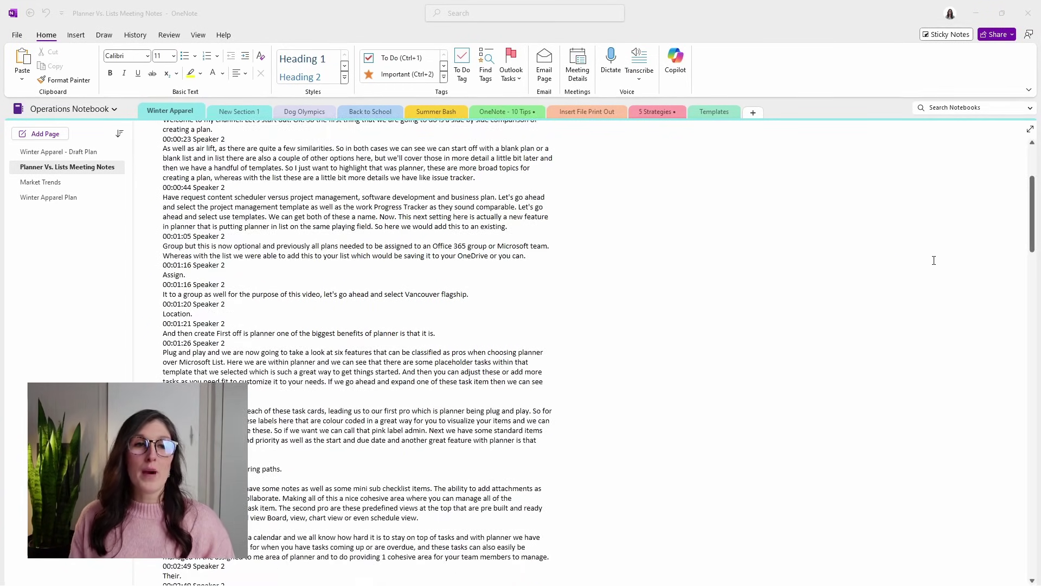
pyautogui.scroll(-15, 933, 260)
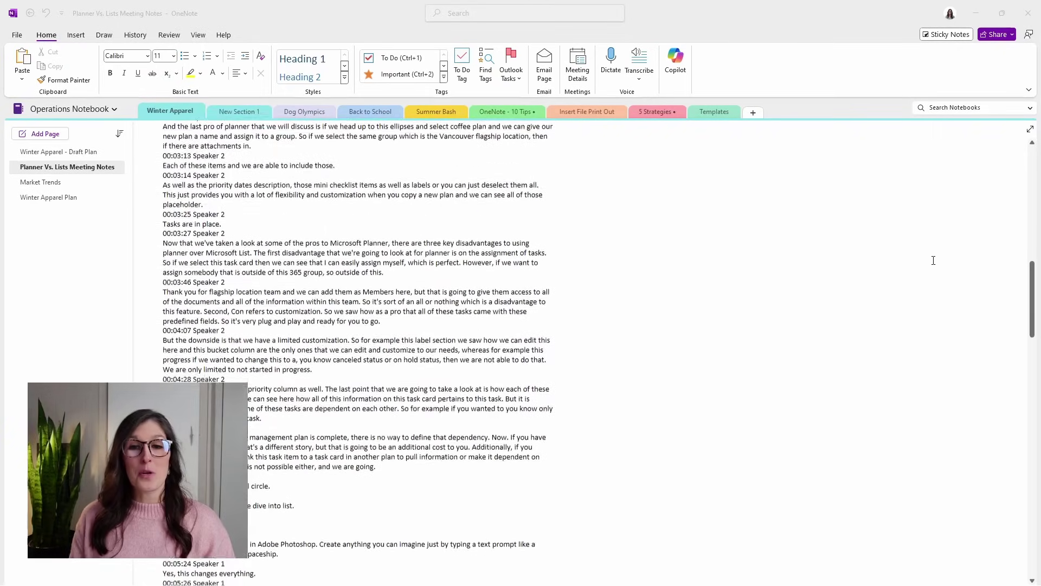
pyautogui.scroll(-11, 934, 260)
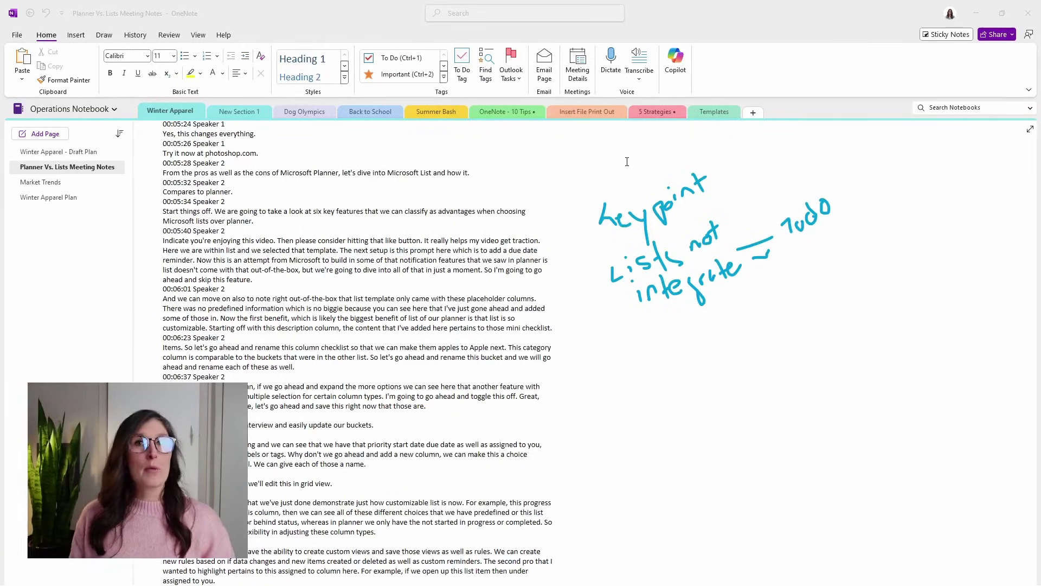
pyautogui.moveTo(206, 163); pyautogui.dragTo(227, 231)
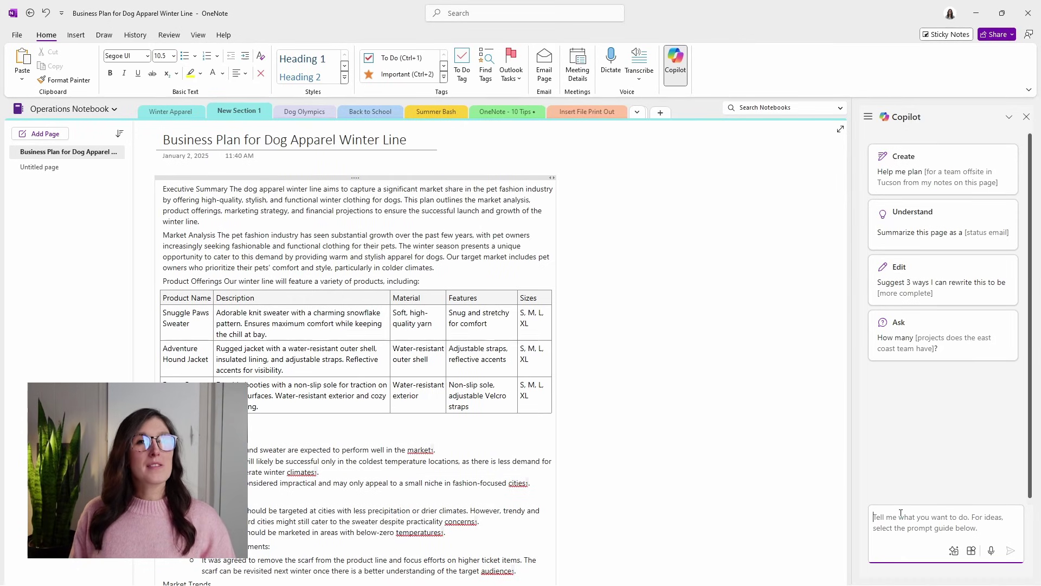
# Step: From View prompts, choose the Understand category and expand to the full Copilot Lab library
pyautogui.click(896, 508)
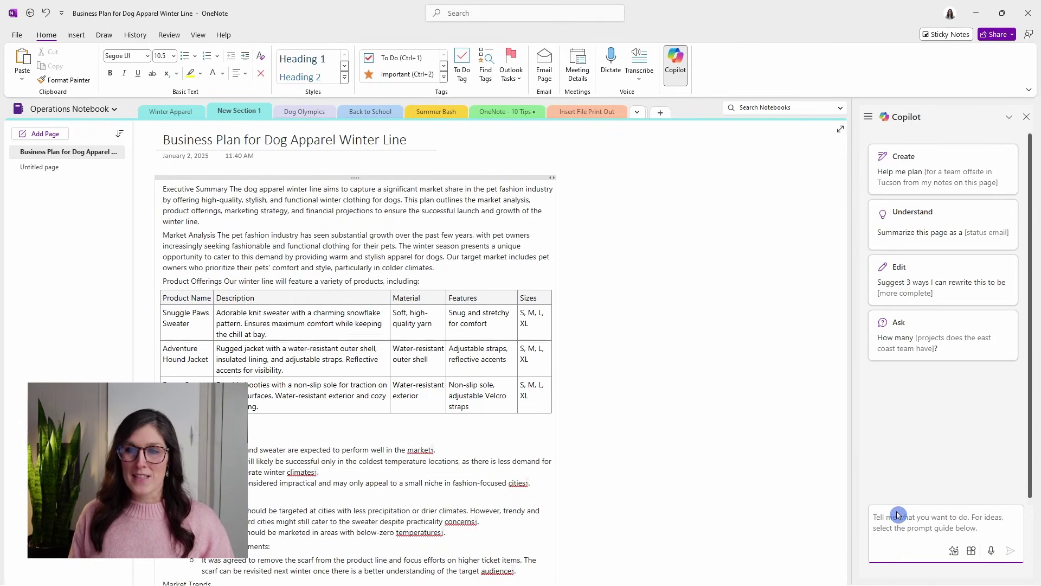
pyautogui.click(954, 551)
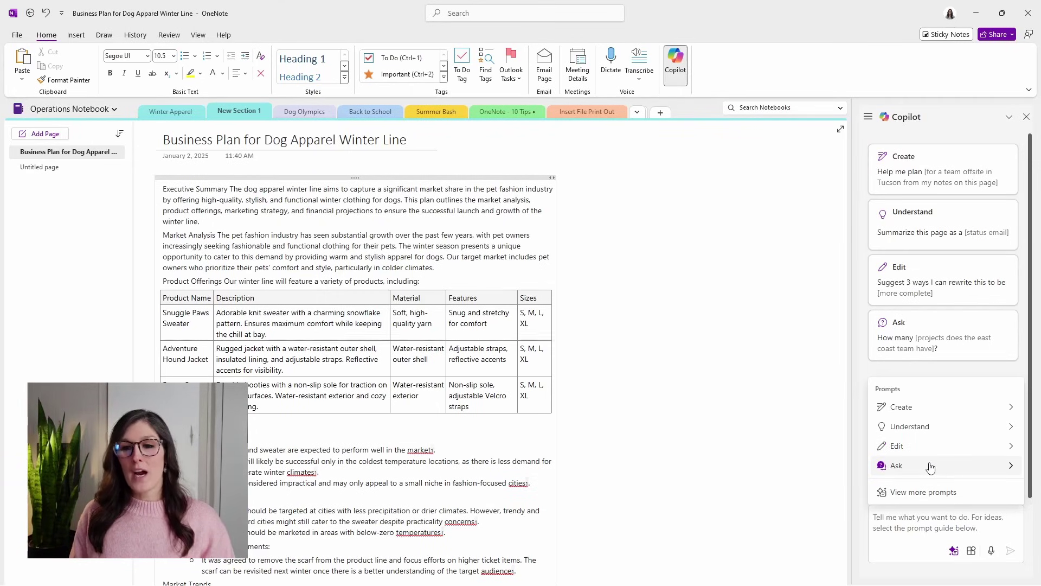
pyautogui.click(937, 429)
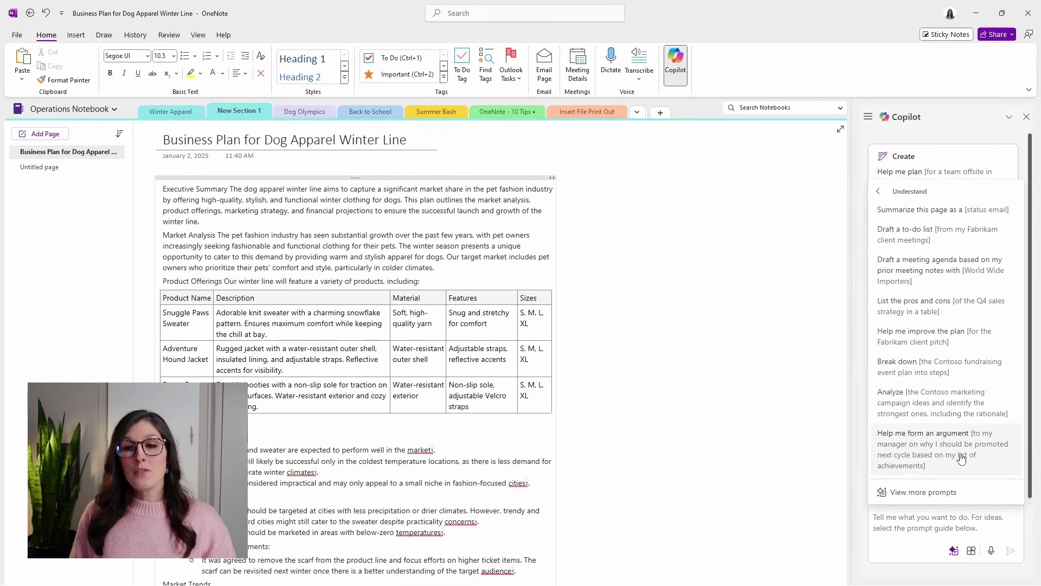
pyautogui.click(945, 494)
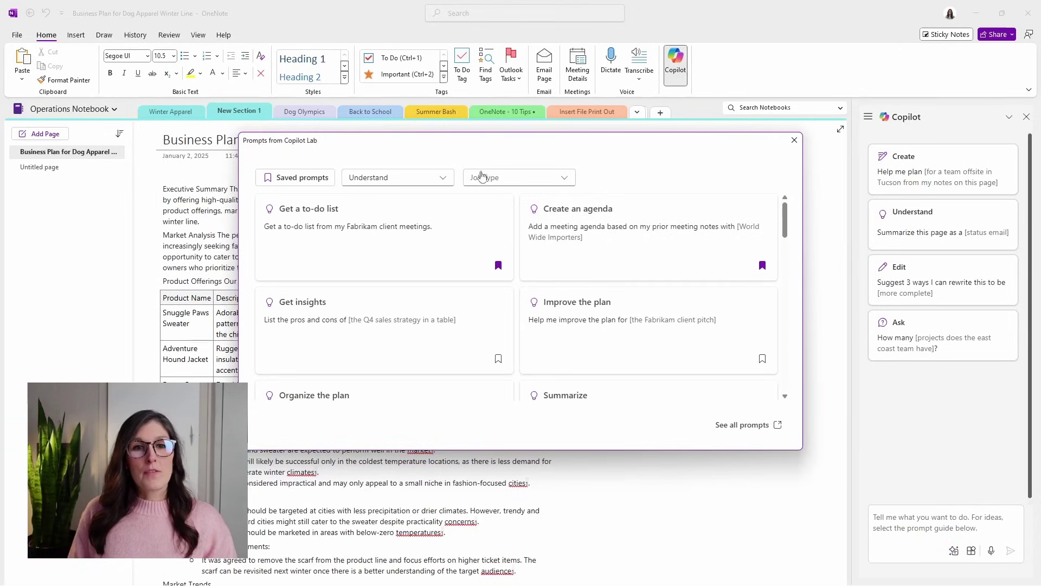
# Step: Filter Copilot Lab prompts to the Create category, bookmark Draft a plan, then show only Saved prompts
pyautogui.click(438, 179)
pyautogui.click(370, 218)
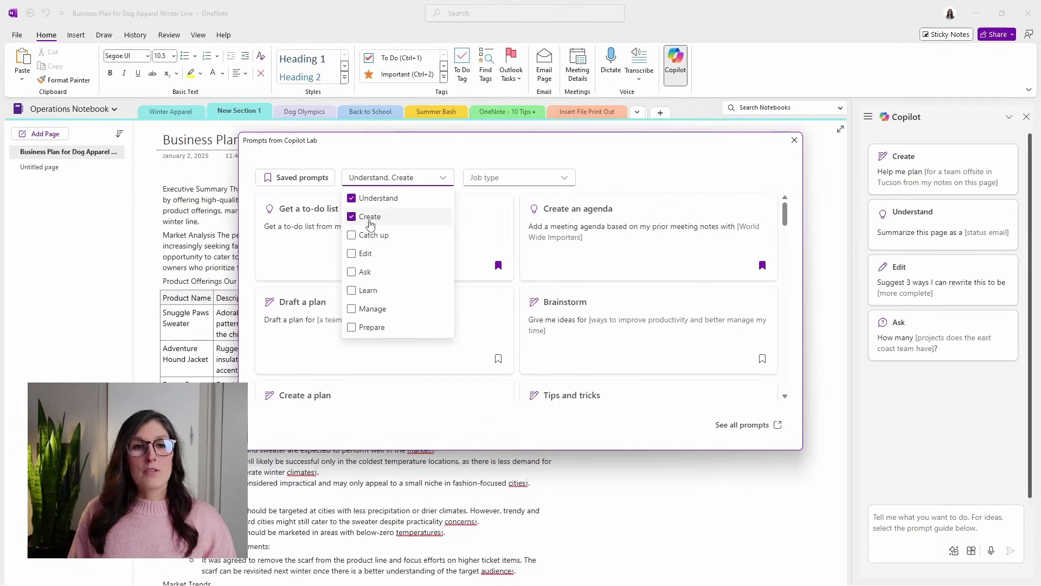
pyautogui.click(603, 176)
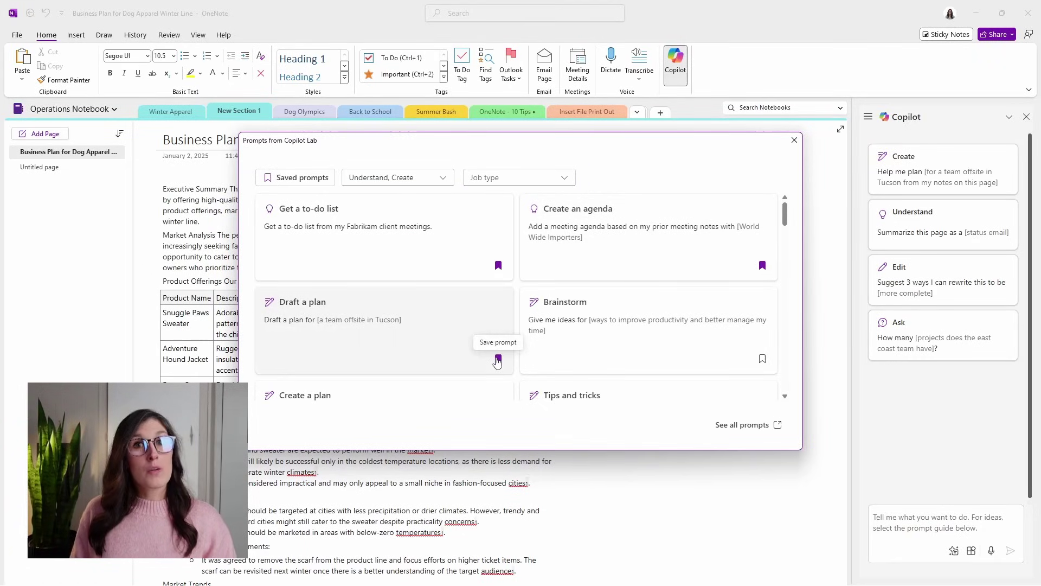
pyautogui.click(498, 360)
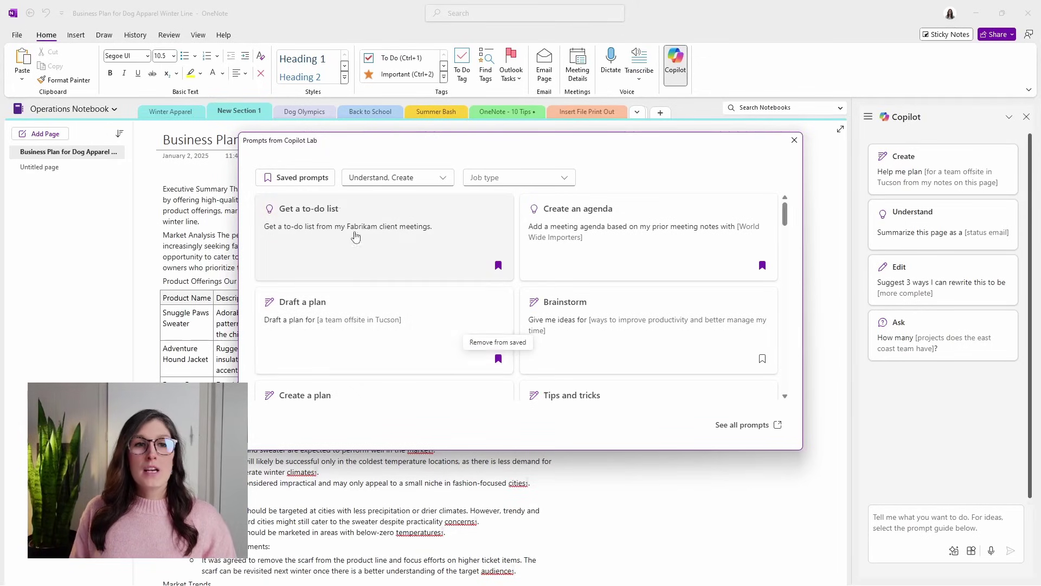
pyautogui.click(318, 183)
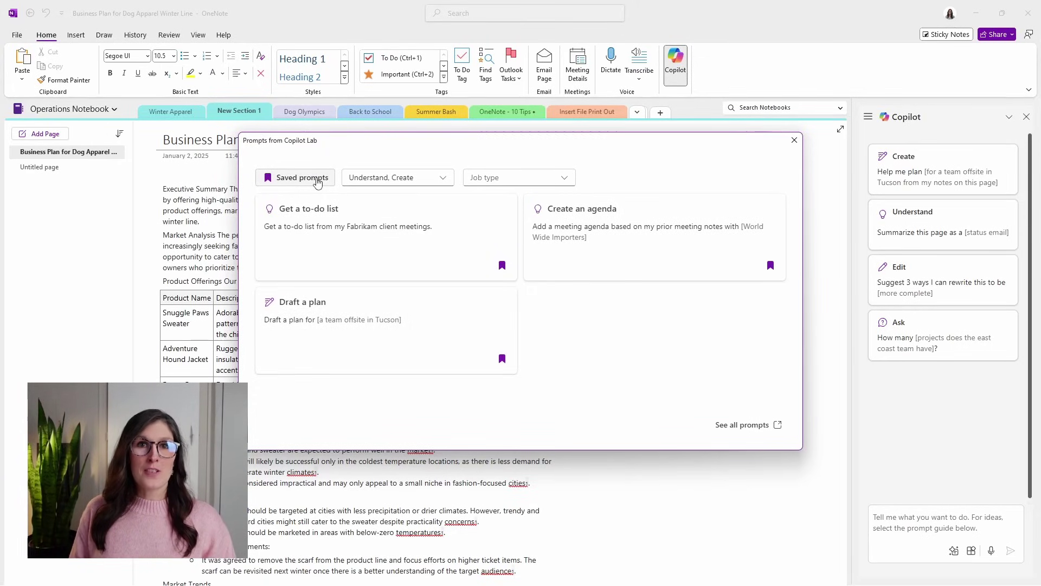